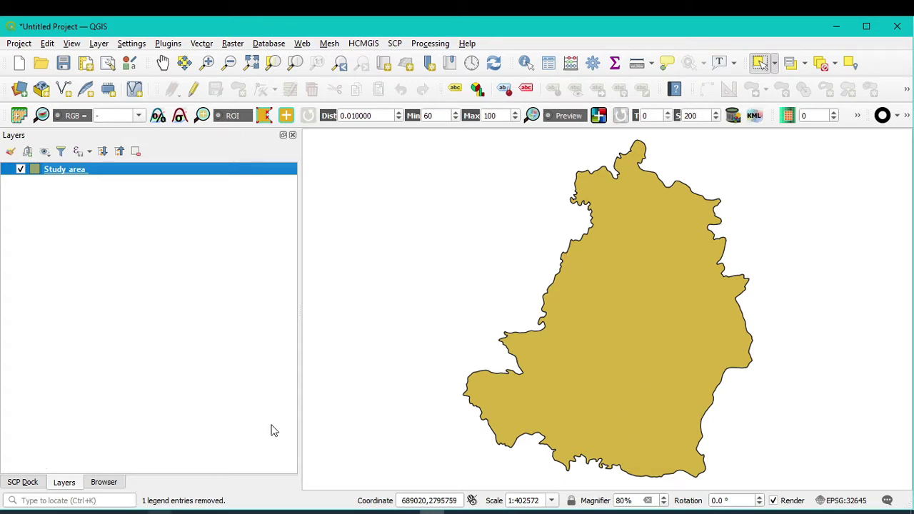
Add the raster LT05_L1TP_138043_20101105_20161012_01_T1_B1.TIF from the Geosptial2021 folder to the map.
left_click(92, 487)
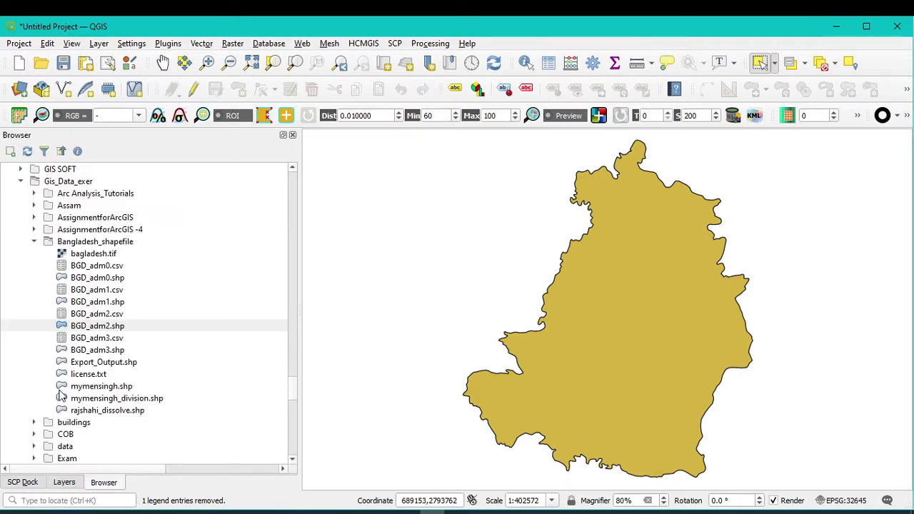
scroll(146, 398, "up", 20)
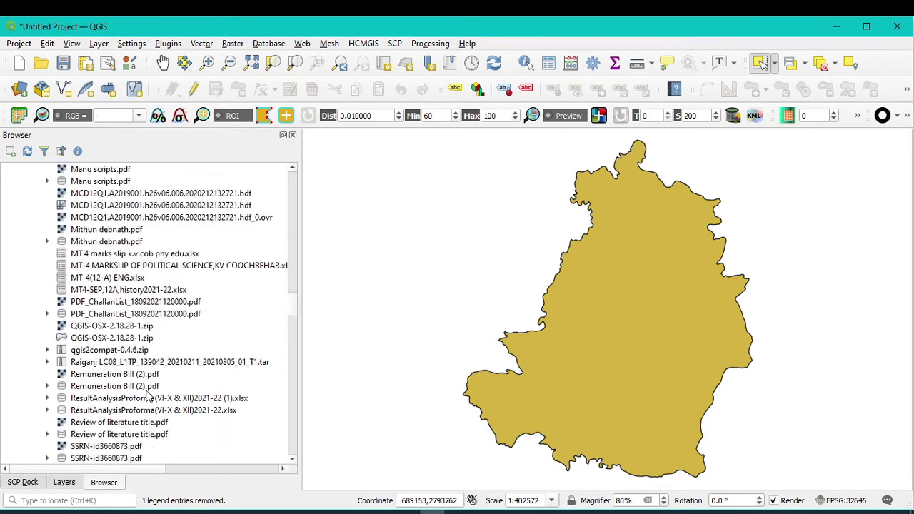
scroll(146, 397, "down", 5)
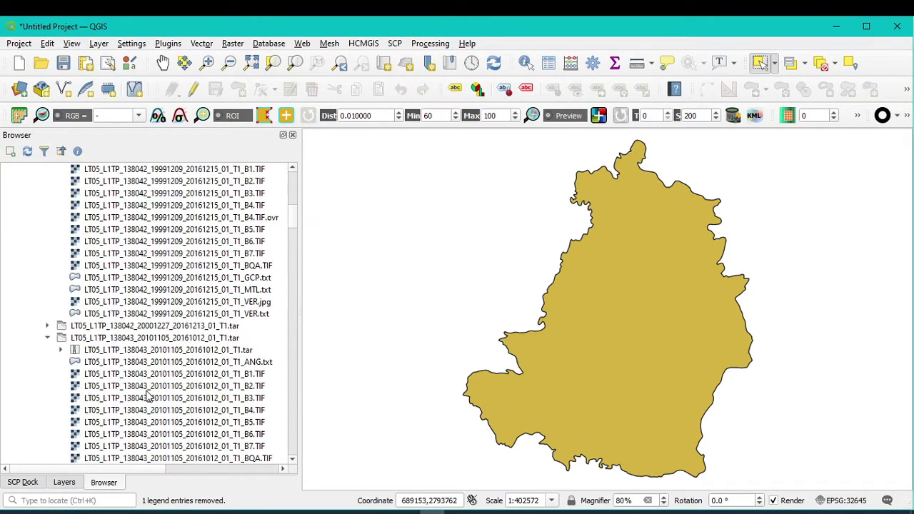
scroll(89, 301, "down", 3)
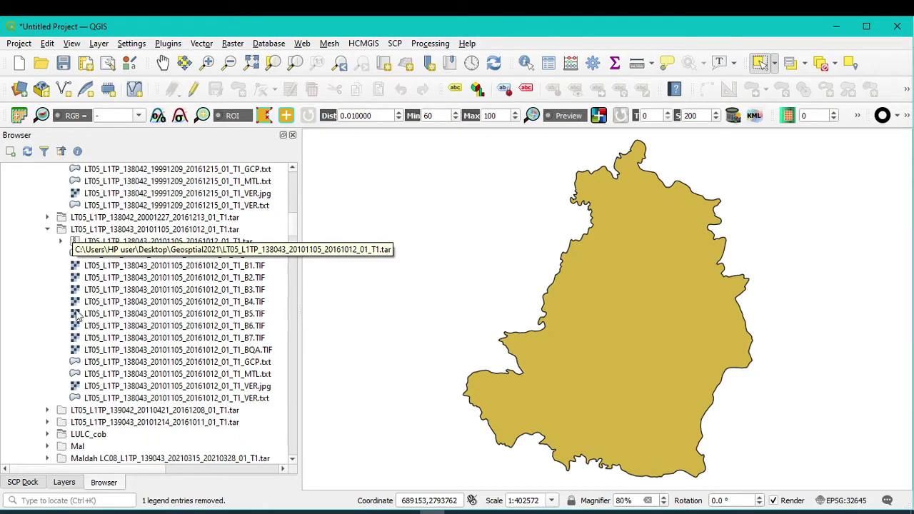
left_click(102, 268)
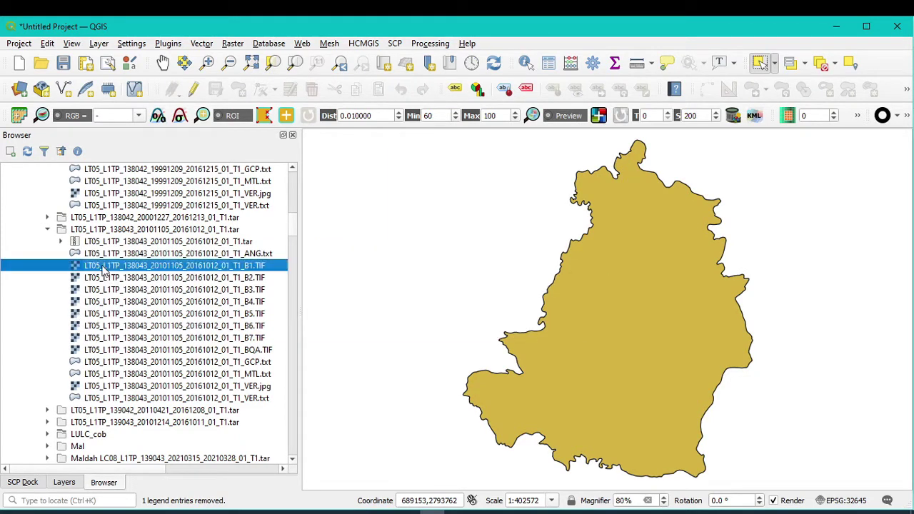
left_click_drag(102, 270, 612, 279)
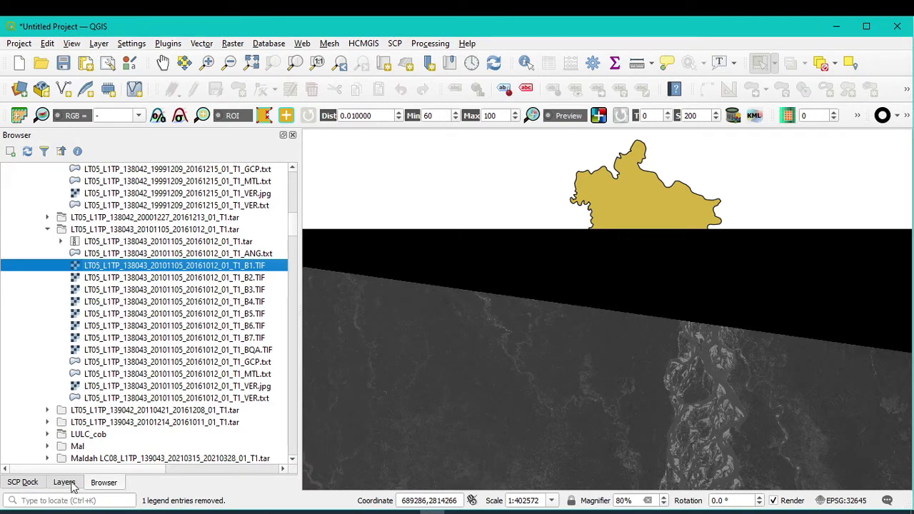
Zoom to the added B1 raster's extent and place the Study_area_ layer above it in the layer order.
left_click(64, 482)
right_click(97, 169)
left_click(112, 177)
left_click_drag(82, 208, 93, 168)
left_click_drag(625, 246, 613, 288)
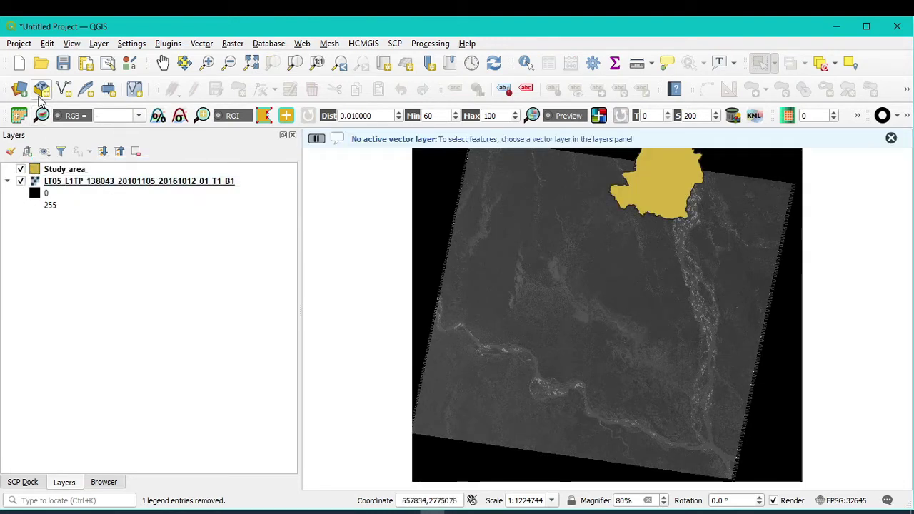
left_click(163, 64)
left_click_drag(700, 253, 679, 321)
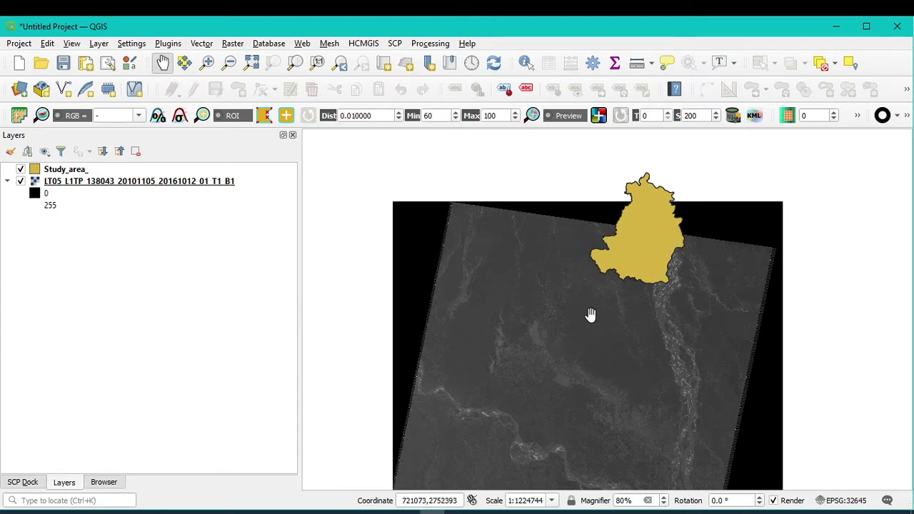
left_click_drag(640, 282, 630, 314)
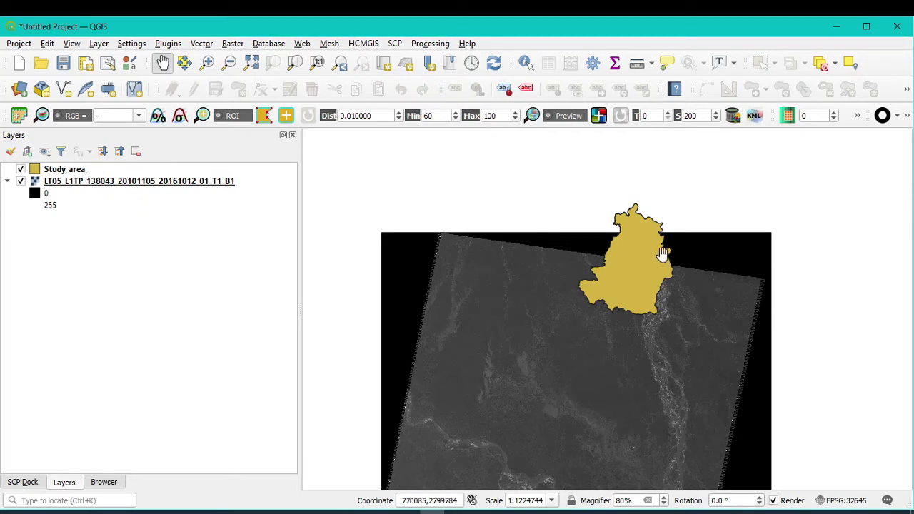
Add the neighbouring scene's raster LT05_L1TP_138042_19991209_20161215_01_T1_B1.TIF to the map.
left_click(103, 482)
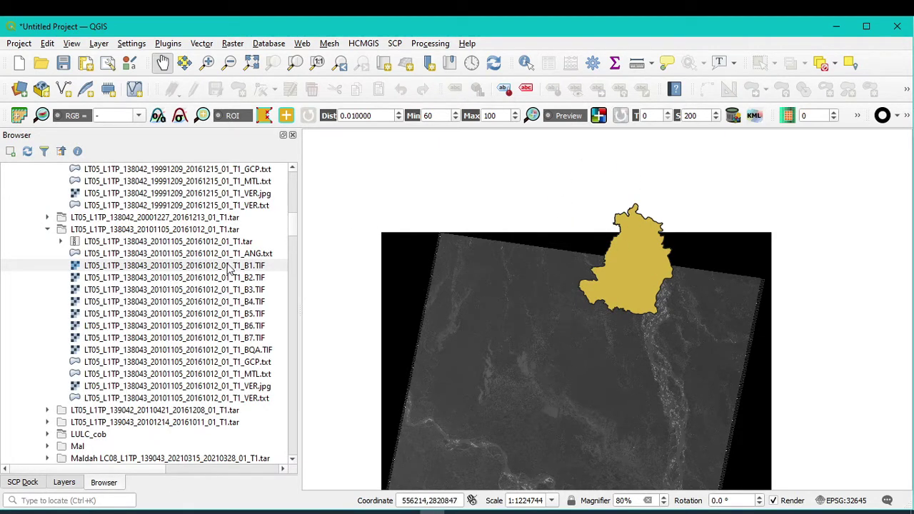
scroll(153, 284, "up", 3)
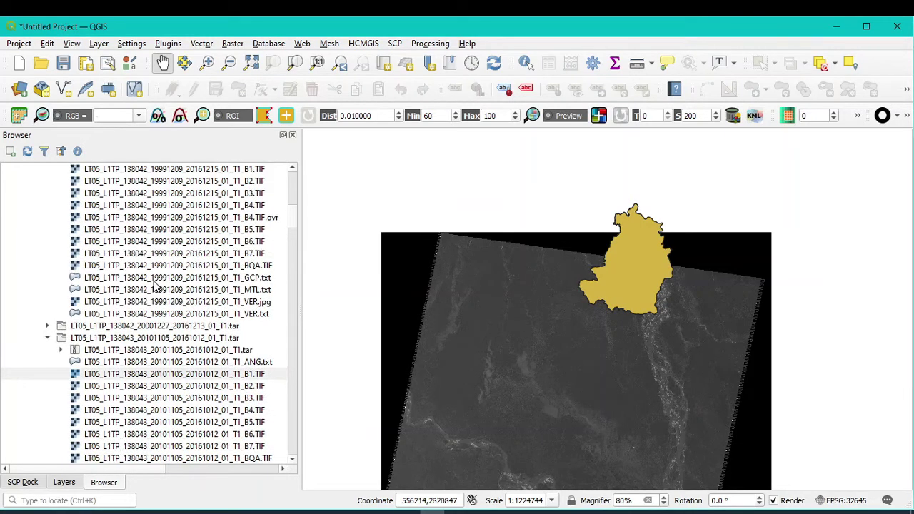
scroll(169, 265, "up", 2)
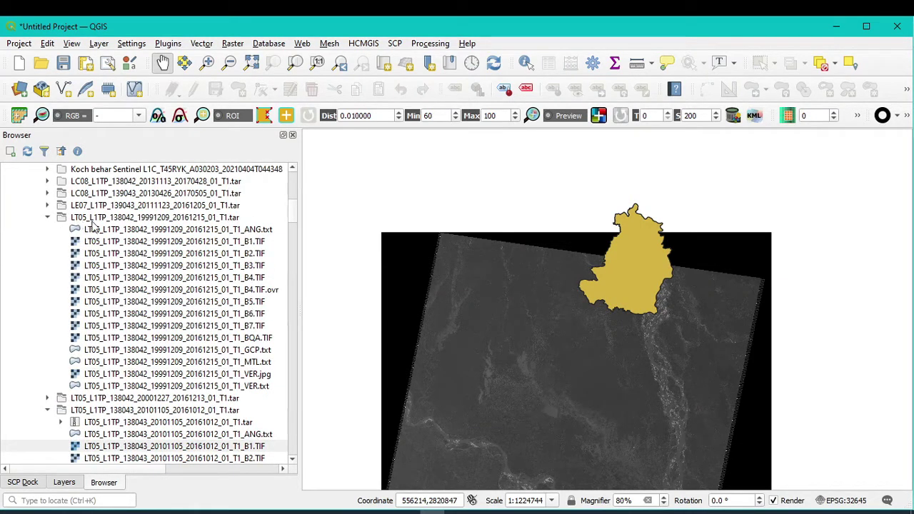
left_click(105, 243)
left_click_drag(105, 243, 491, 212)
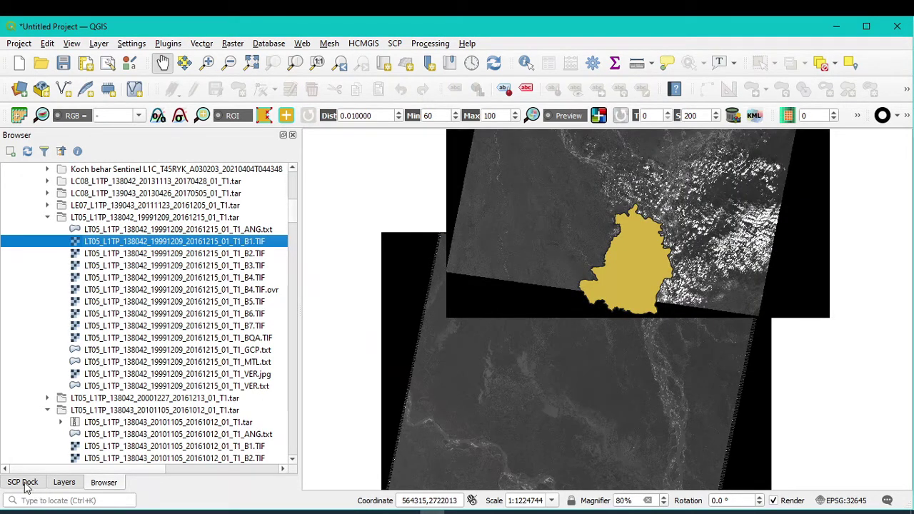
left_click(63, 482)
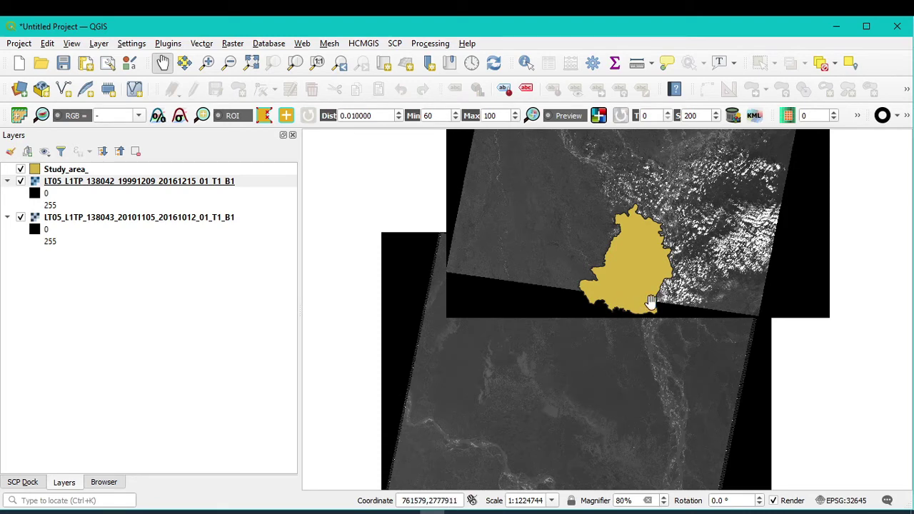
Start the raster Merge tool and choose both LT05 B1 rasters as its input layers.
left_click_drag(708, 290, 655, 317)
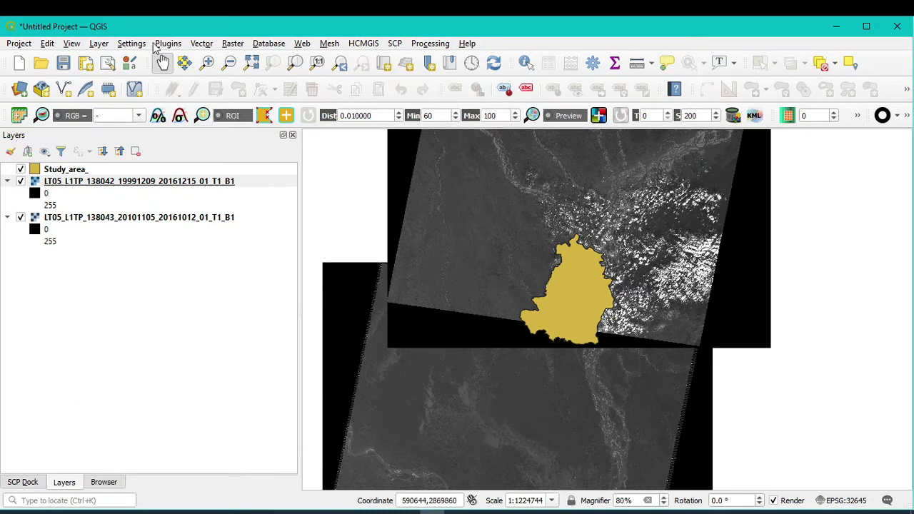
left_click(233, 45)
mouse_move(265, 157)
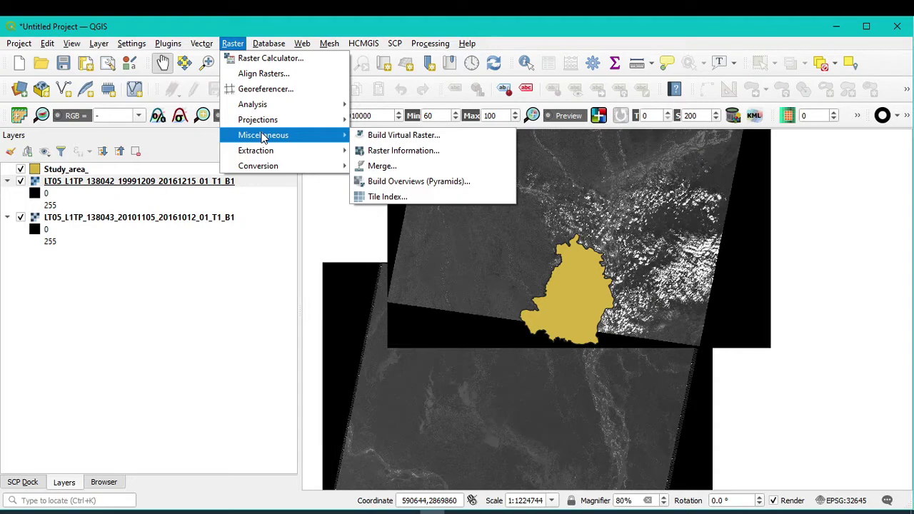
left_click(399, 166)
left_click_drag(307, 73, 437, 64)
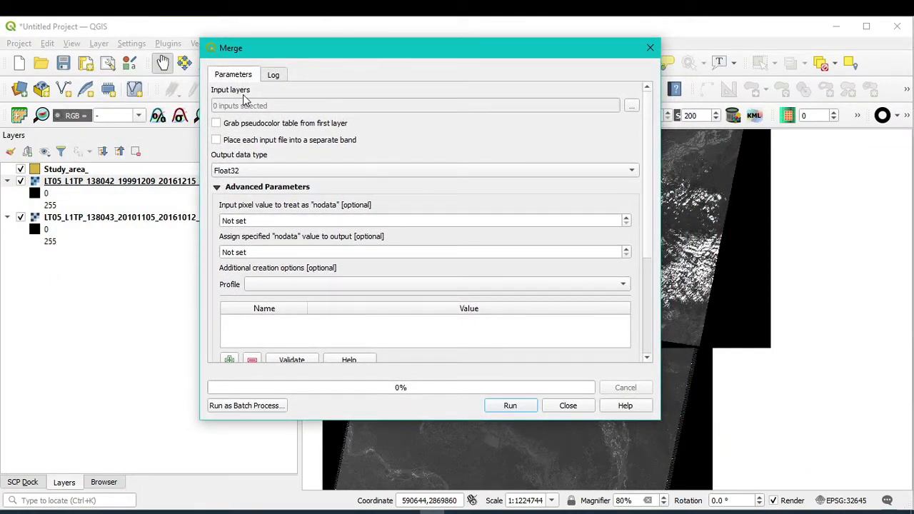
left_click(631, 108)
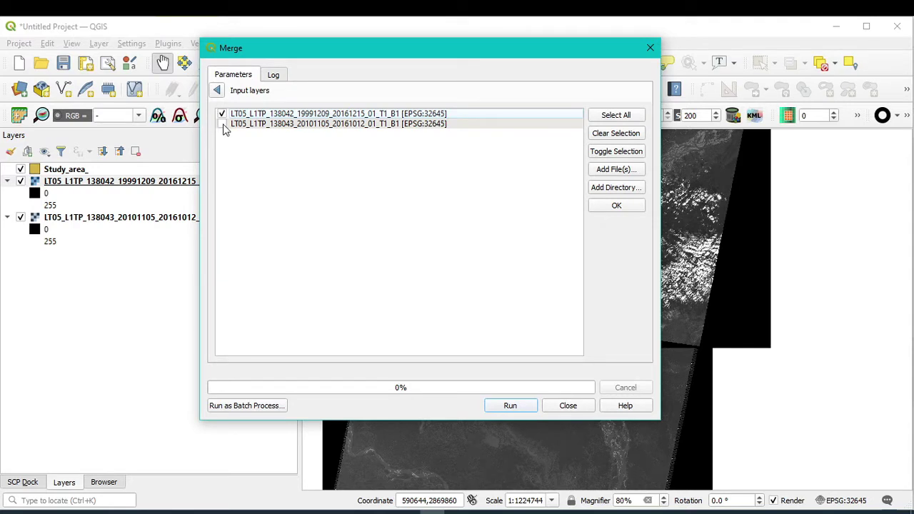
left_click(618, 206)
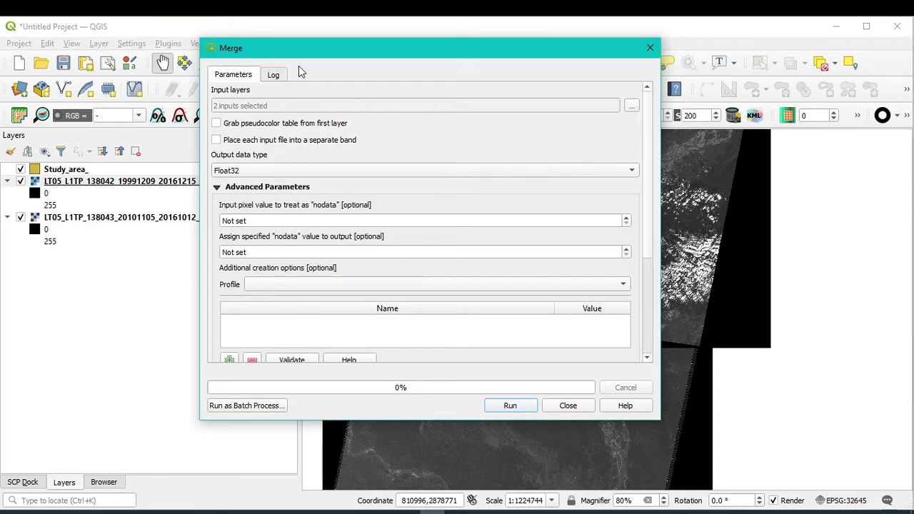
Set both the input pixel value treated as nodata and the output nodata value to 0 for the merge.
left_click_drag(302, 61, 739, 262)
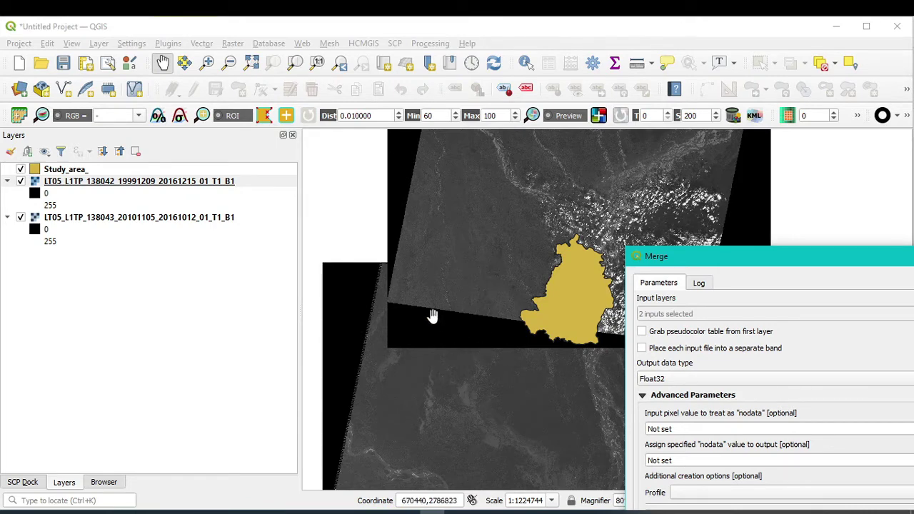
left_click_drag(744, 265, 890, 275)
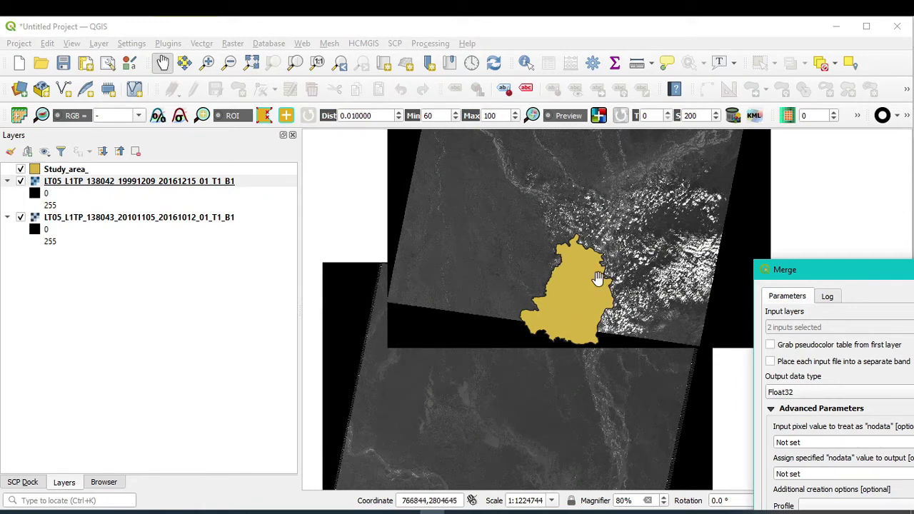
left_click_drag(835, 275, 433, 84)
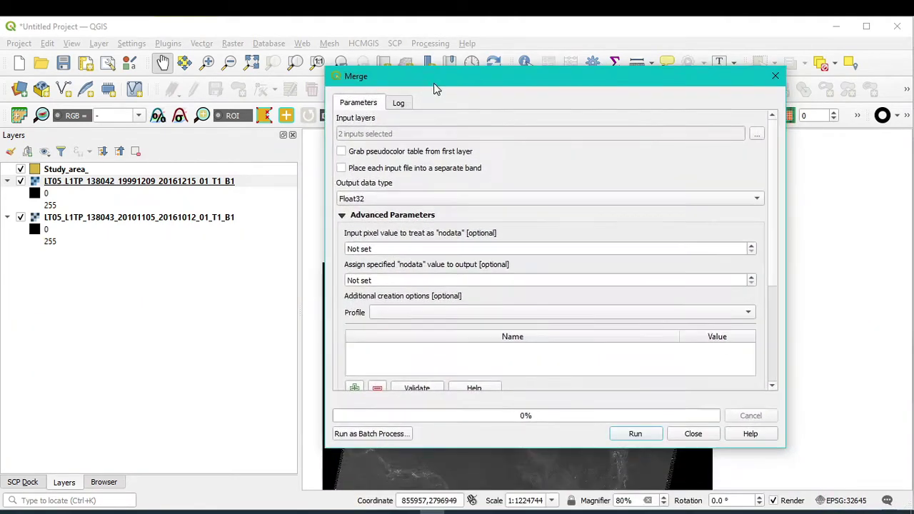
left_click_drag(386, 249, 355, 249)
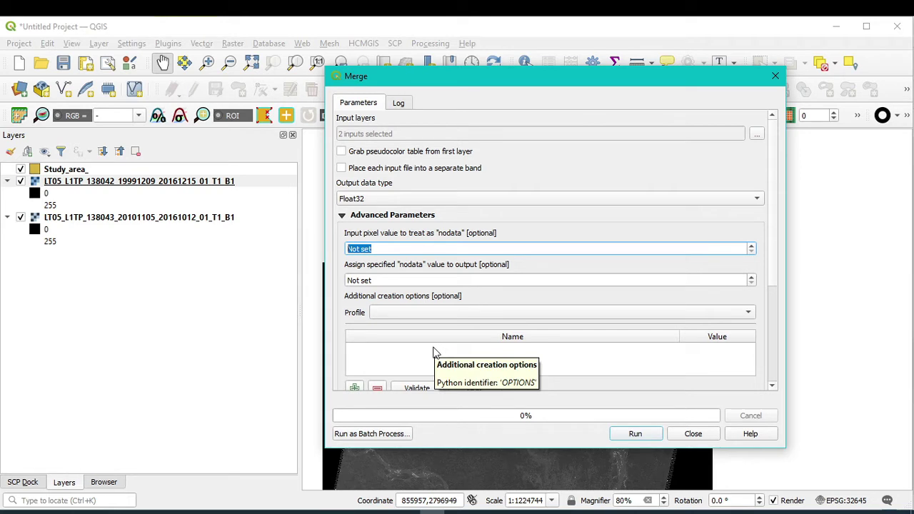
type("0")
left_click_drag(378, 282, 328, 280)
type("0")
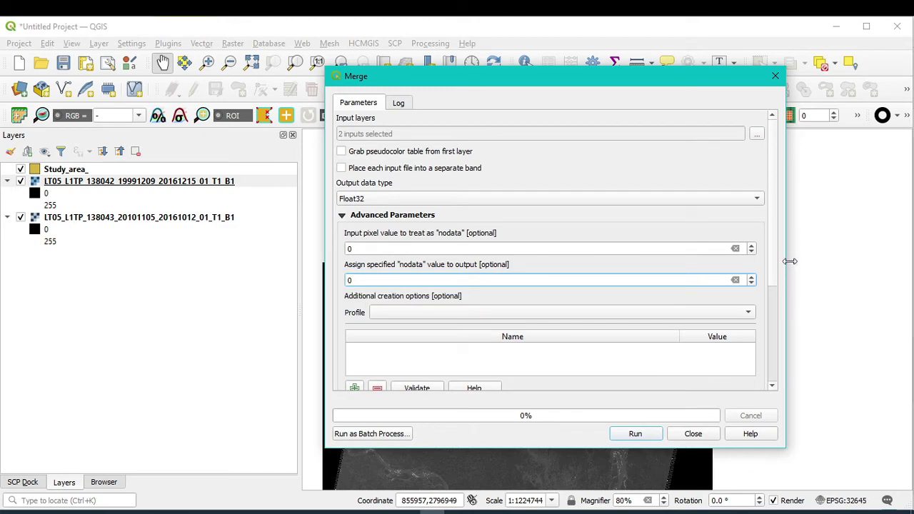
Choose to save the merged output to a file and create a folder named LULC_merge_L5 inside Buffer.
left_click_drag(778, 257, 778, 352)
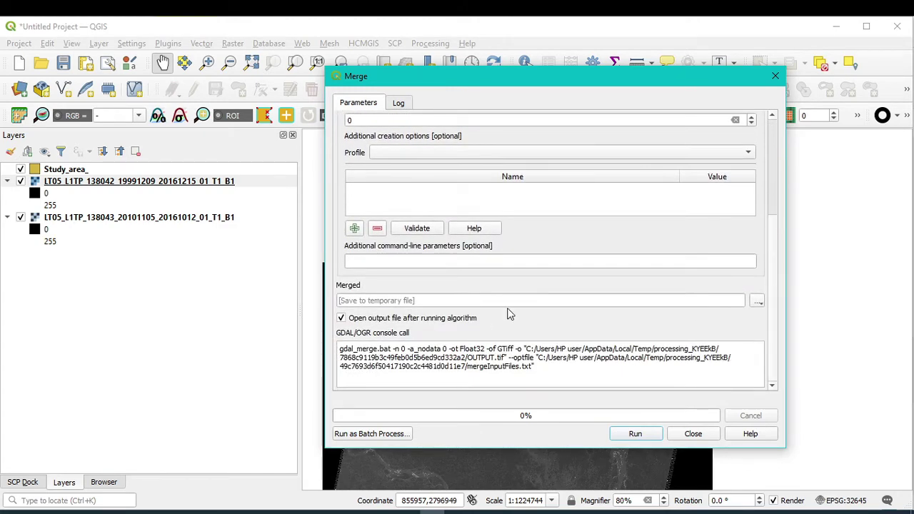
left_click(761, 303)
left_click(783, 335)
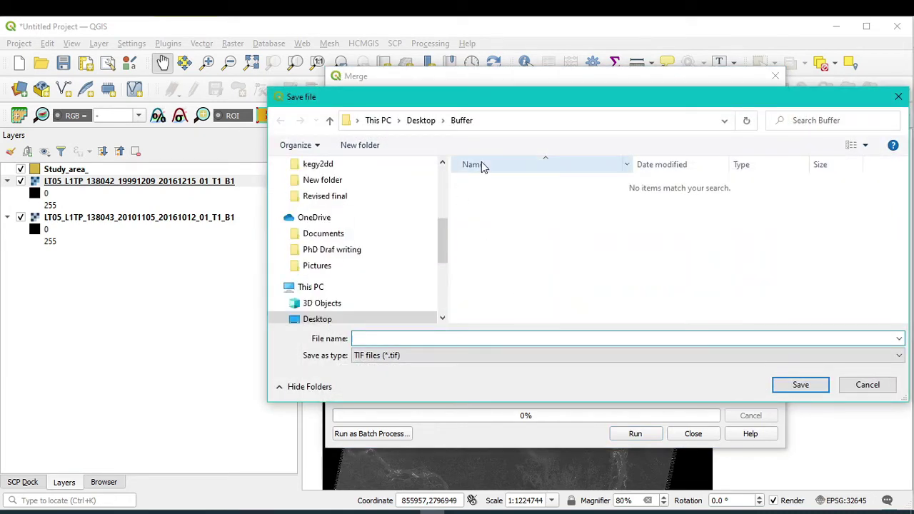
right_click(507, 211)
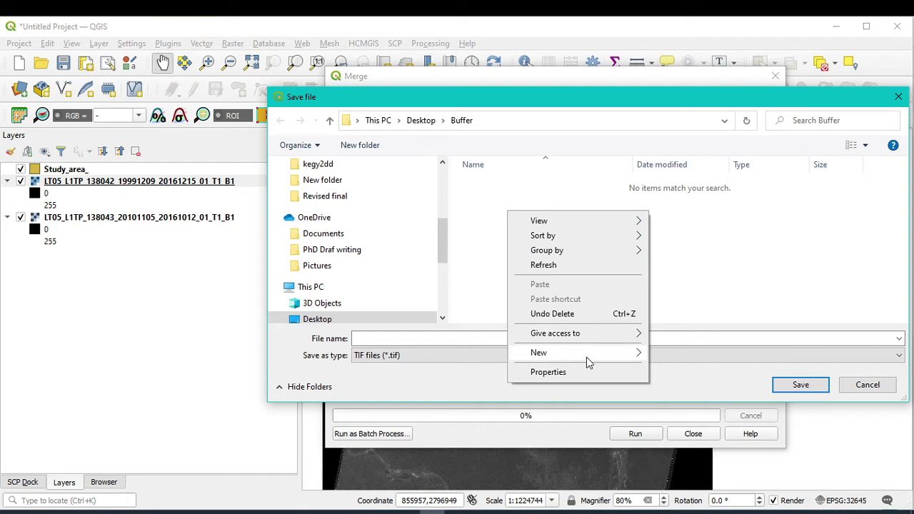
mouse_move(597, 357)
left_click(673, 355)
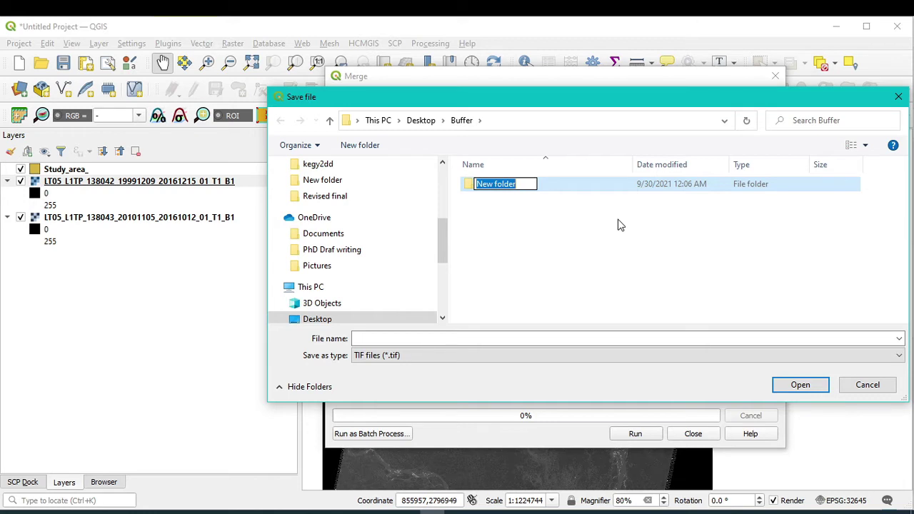
type("s")
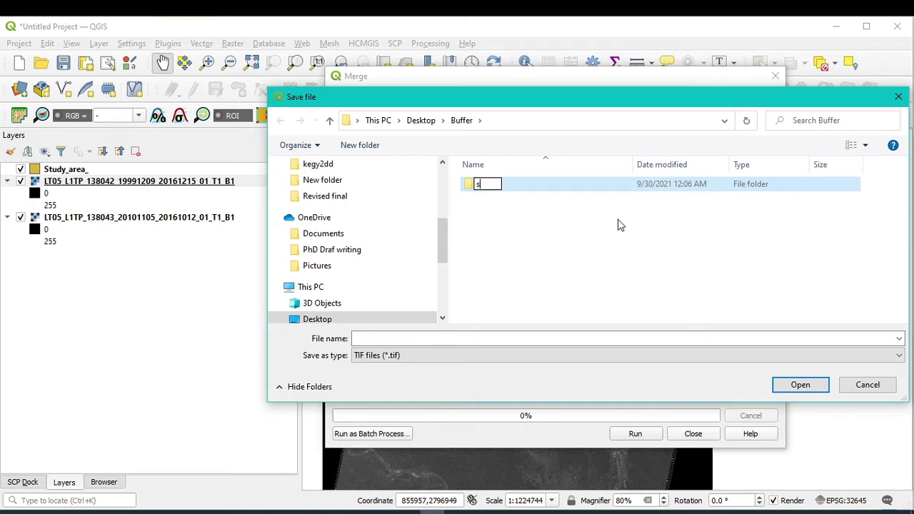
type("yLULC_merge")
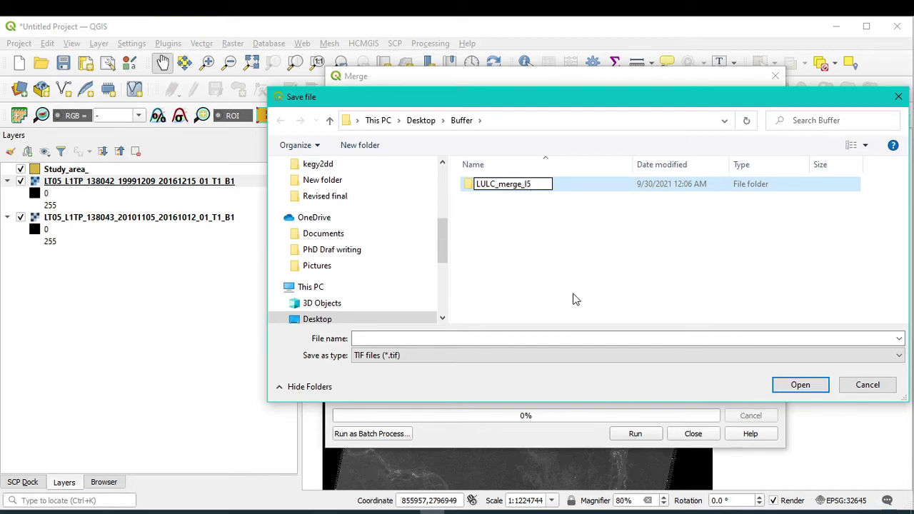
type("_L")
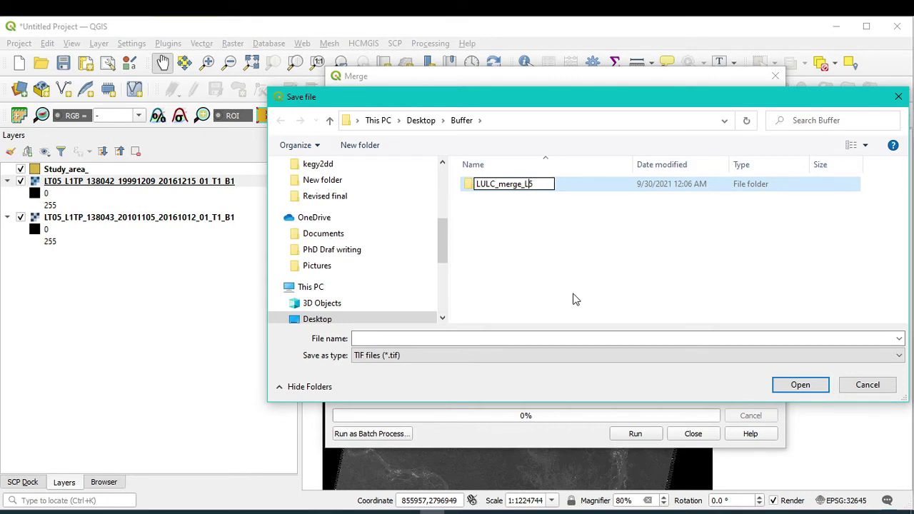
left_click(596, 223)
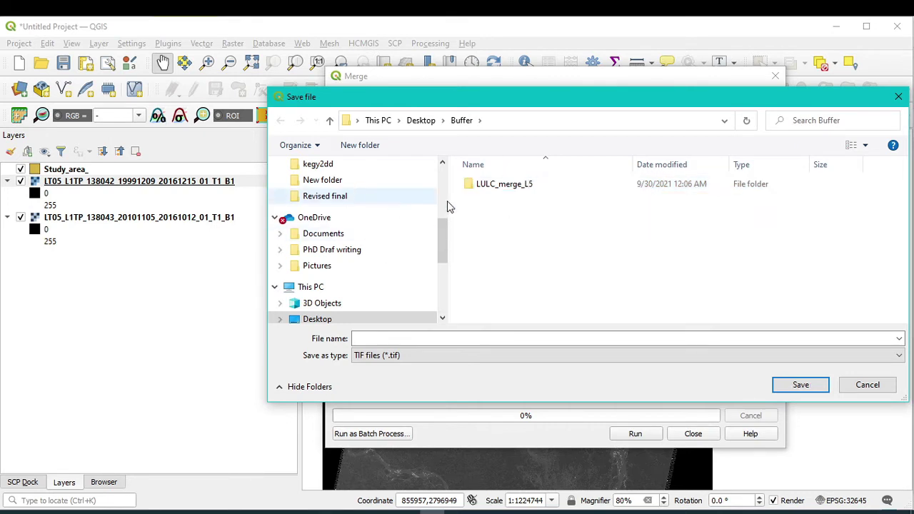
Set the merged output file to BAND1 in TIF format inside the LULC_merge_L5 folder.
double_click(540, 189)
left_click(407, 337)
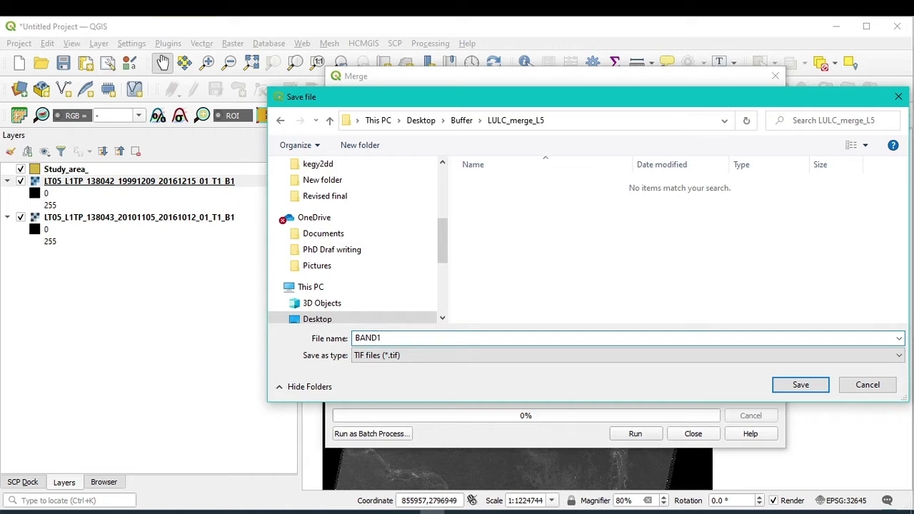
left_click(799, 384)
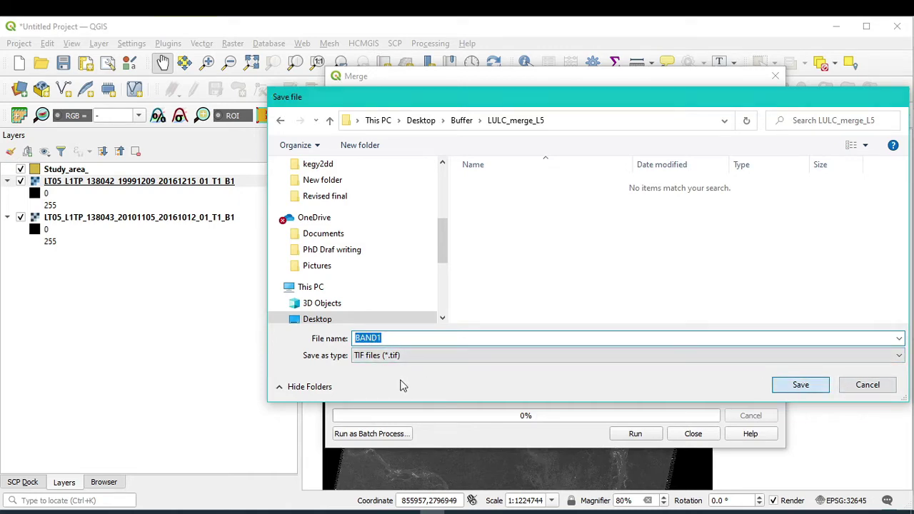
key("Return")
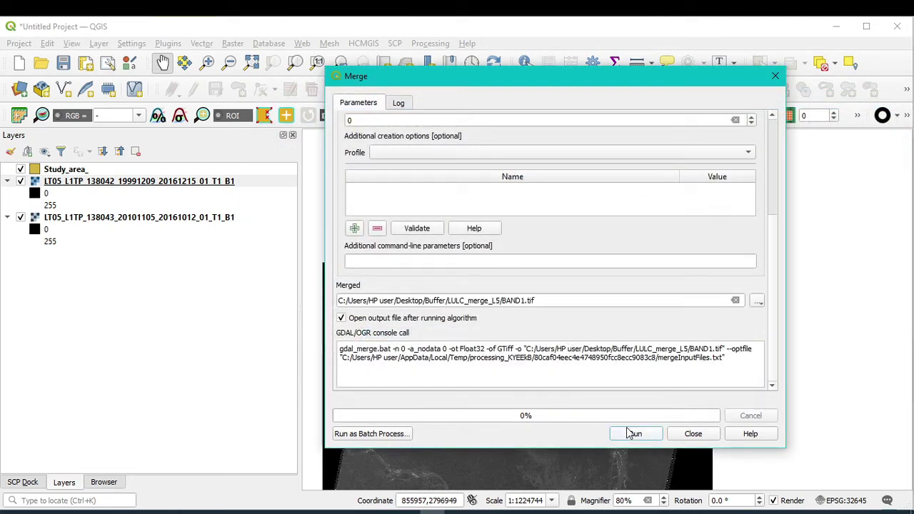
Run the merge into BAND1 and hide the two source LT05 B1 layers.
left_click(633, 434)
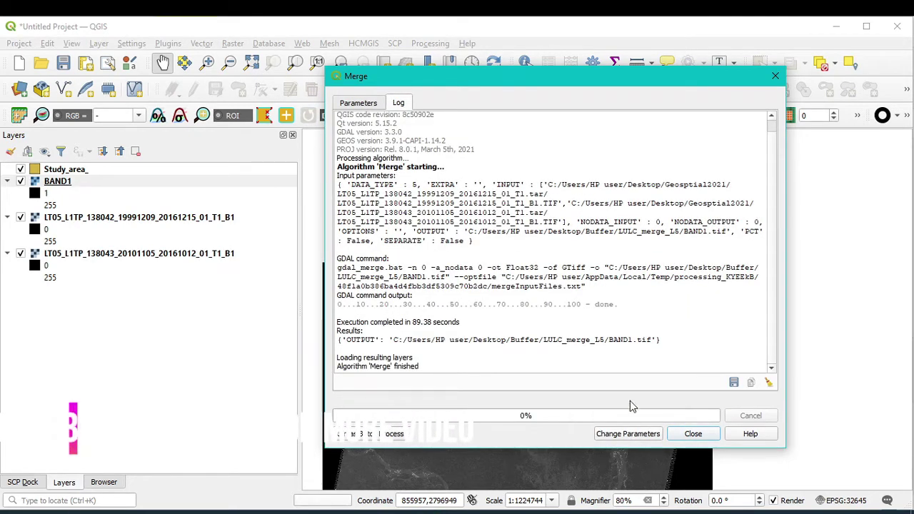
left_click(682, 439)
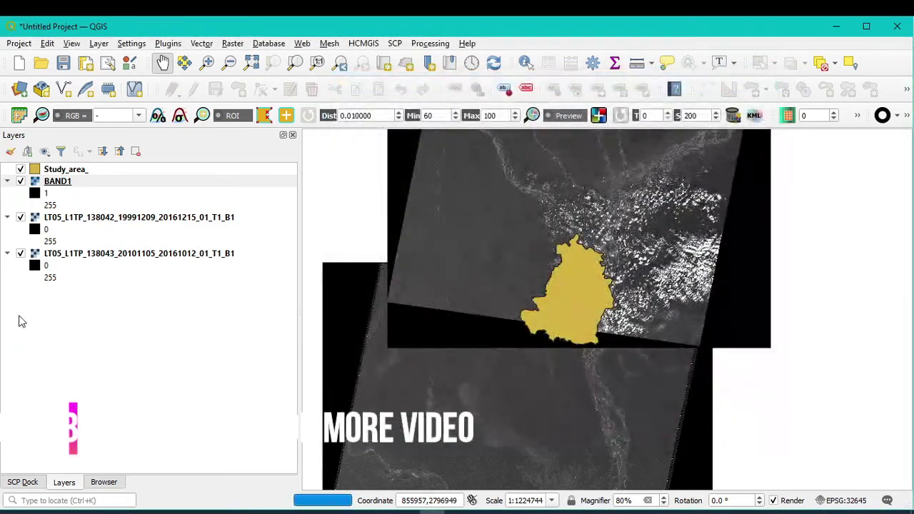
left_click(20, 218)
left_click(20, 255)
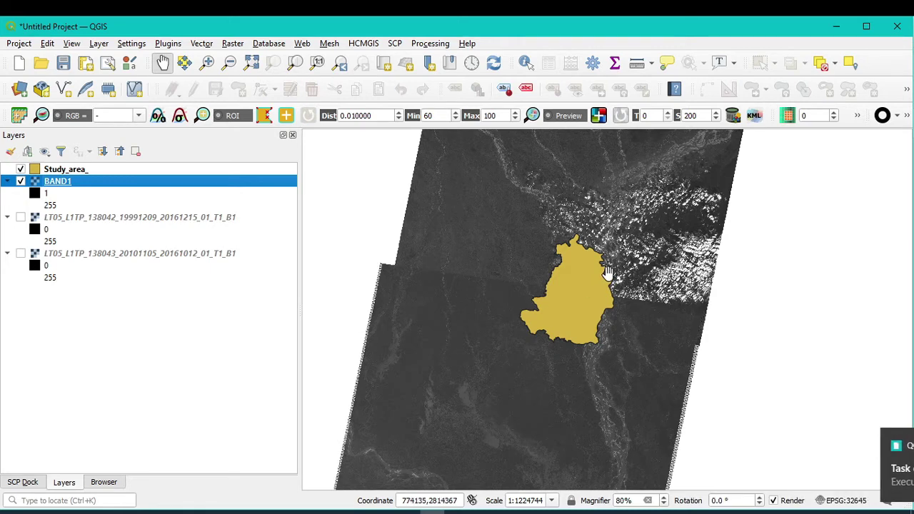
Examine the merged BAND1 raster around the study area, checking the seam where the two scenes join.
scroll(642, 300, "up", 4)
scroll(630, 353, "down", 3)
key("Up")
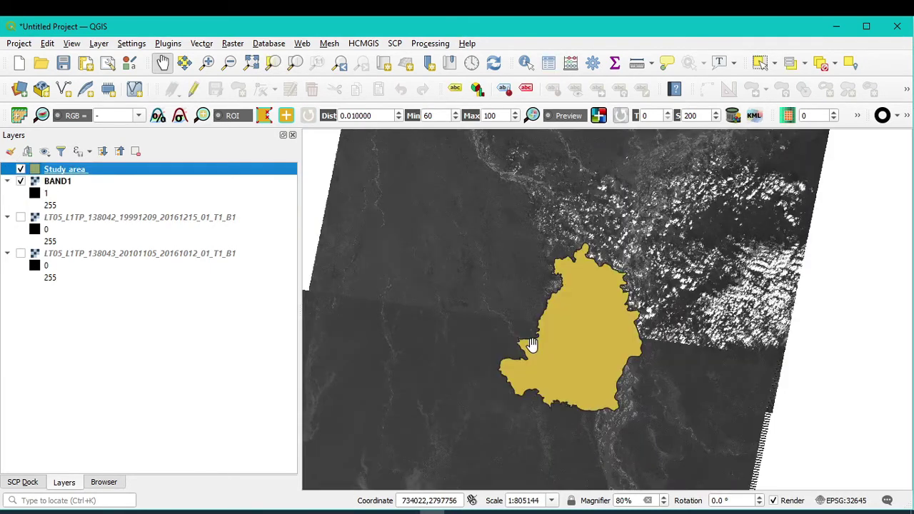
left_click_drag(685, 364, 811, 318)
left_click_drag(617, 264, 585, 312)
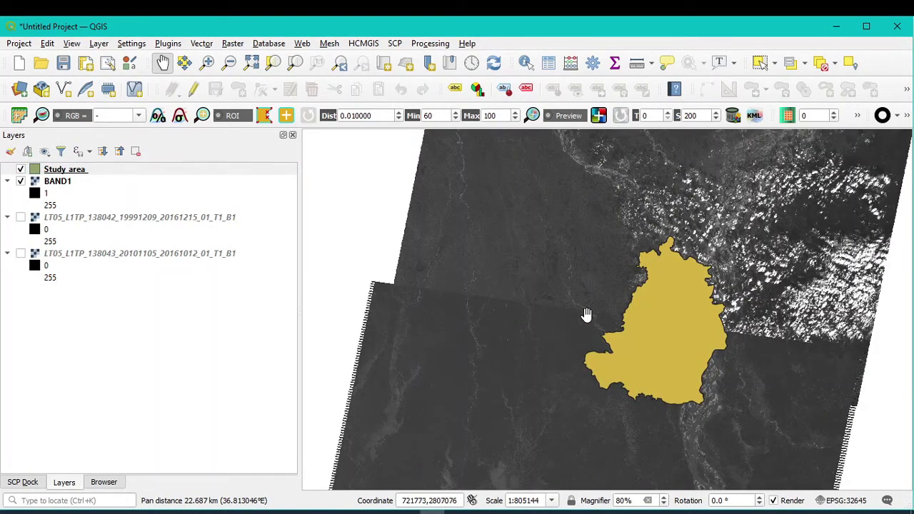
scroll(586, 314, "up", 1)
scroll(596, 314, "up", 1)
scroll(617, 314, "up", 1)
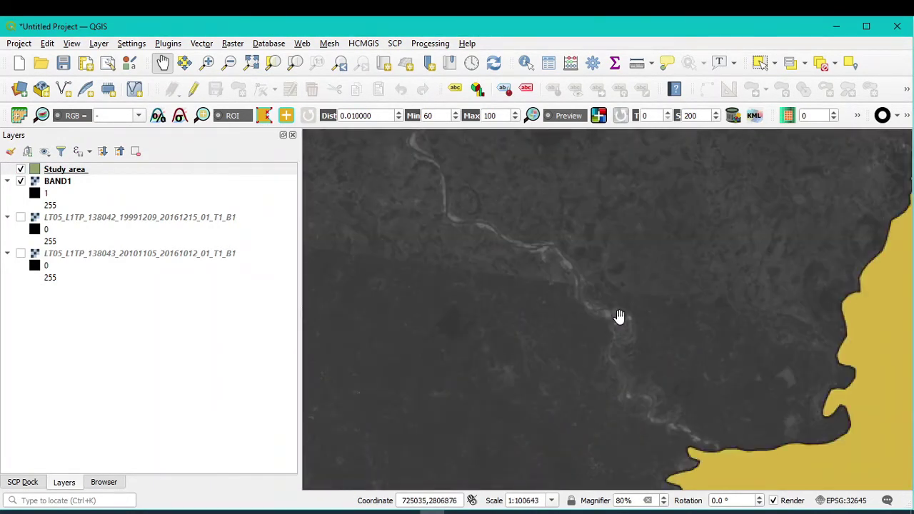
scroll(588, 302, "up", 2)
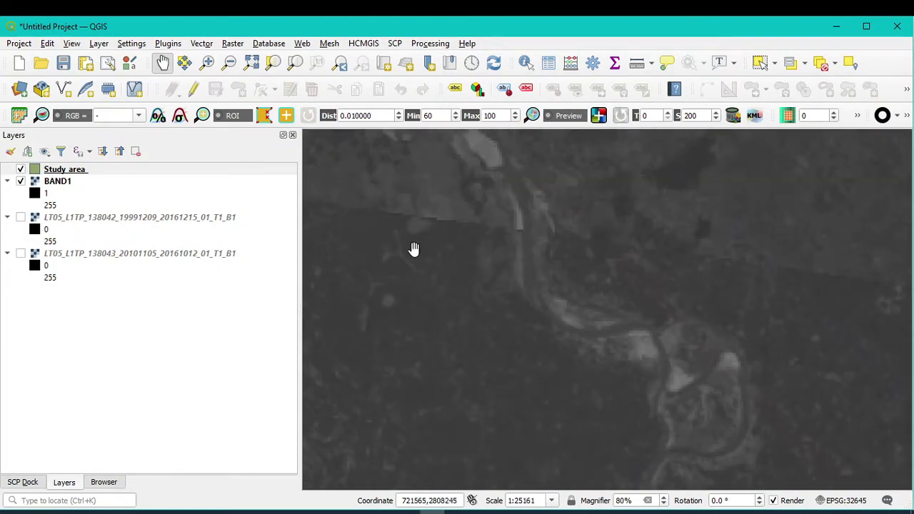
scroll(498, 403, "down", 6)
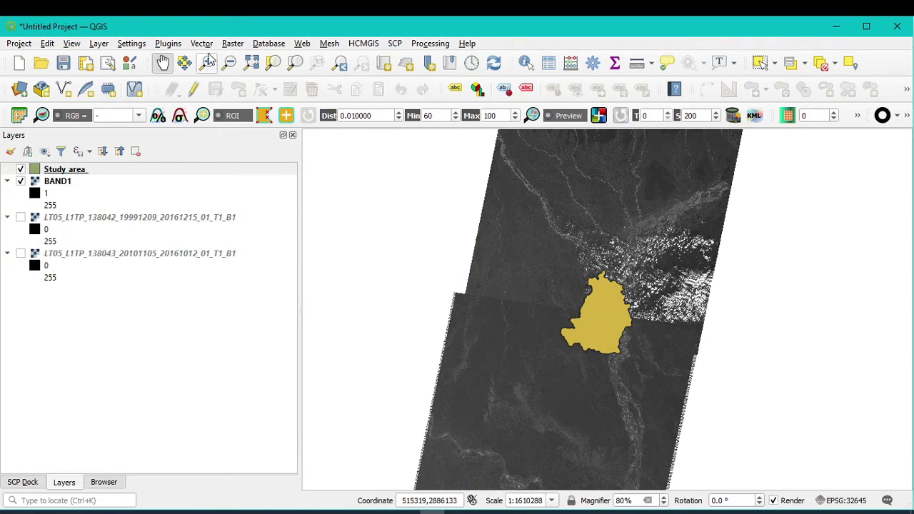
Start Clip Raster by Mask Layer with BAND1 as input and Study_area_ as mask, assigning nodata value 0 to the output bands.
left_click(235, 44)
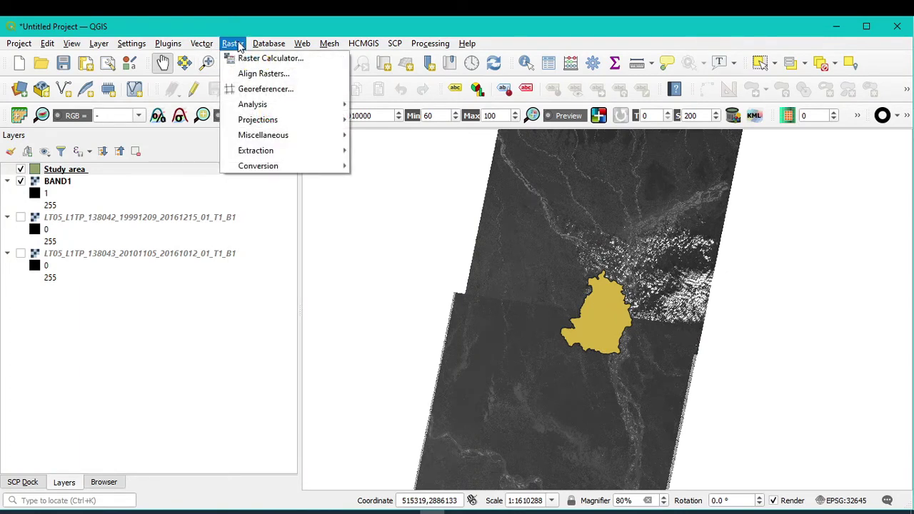
mouse_move(276, 153)
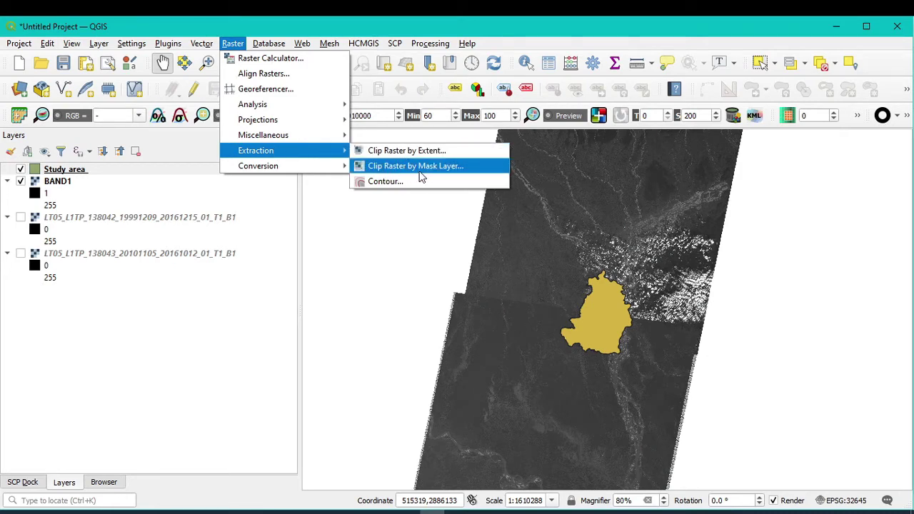
left_click(445, 177)
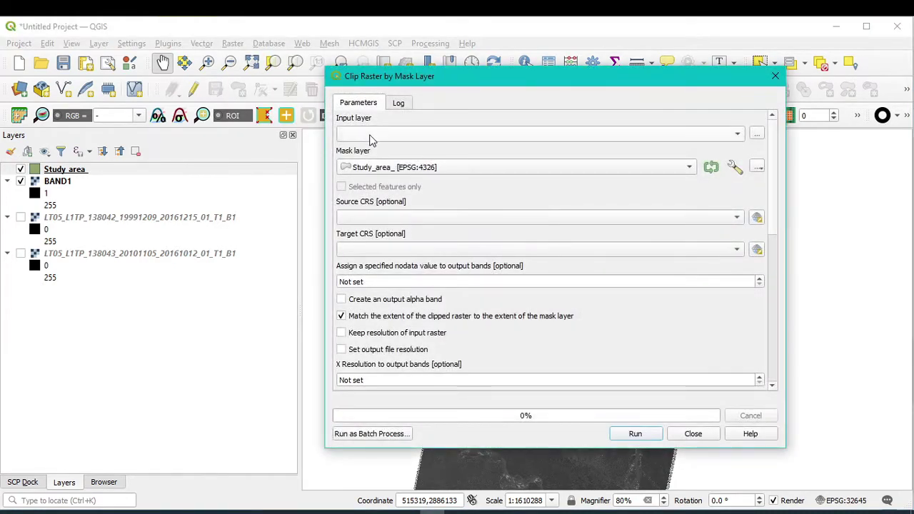
left_click(500, 135)
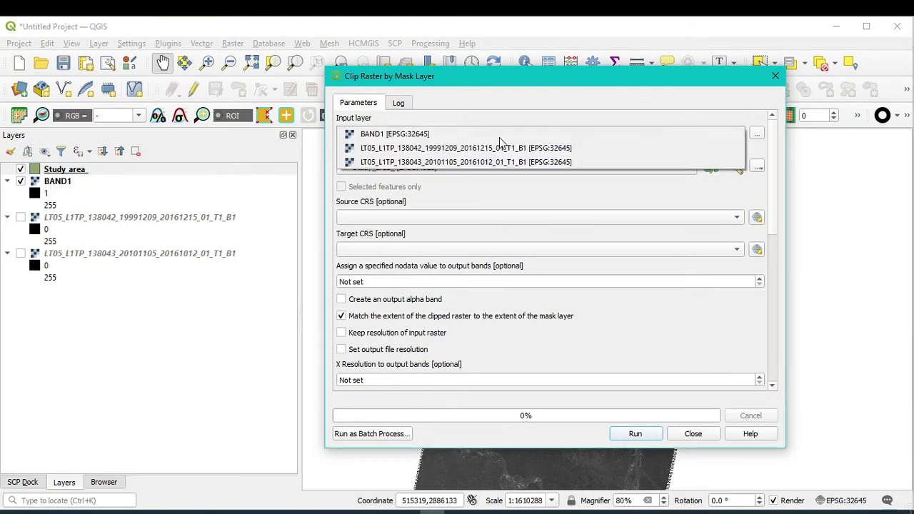
left_click(389, 135)
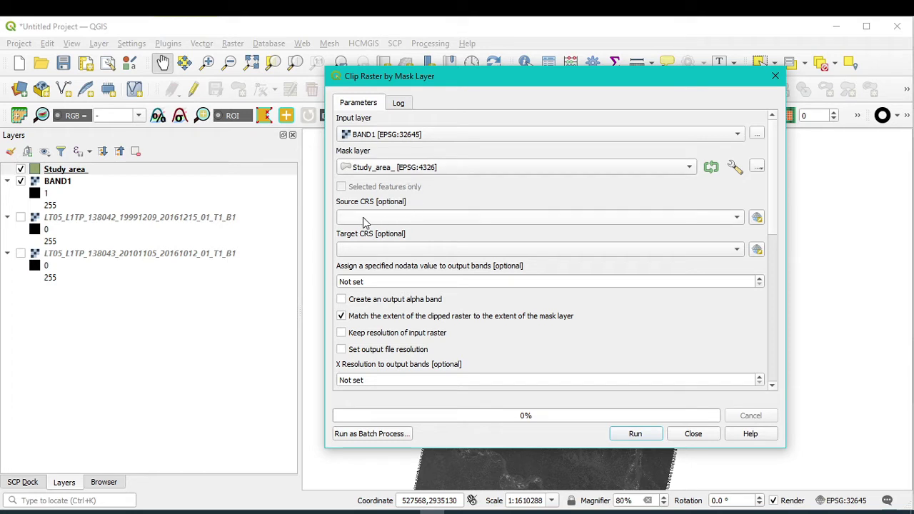
left_click(370, 280)
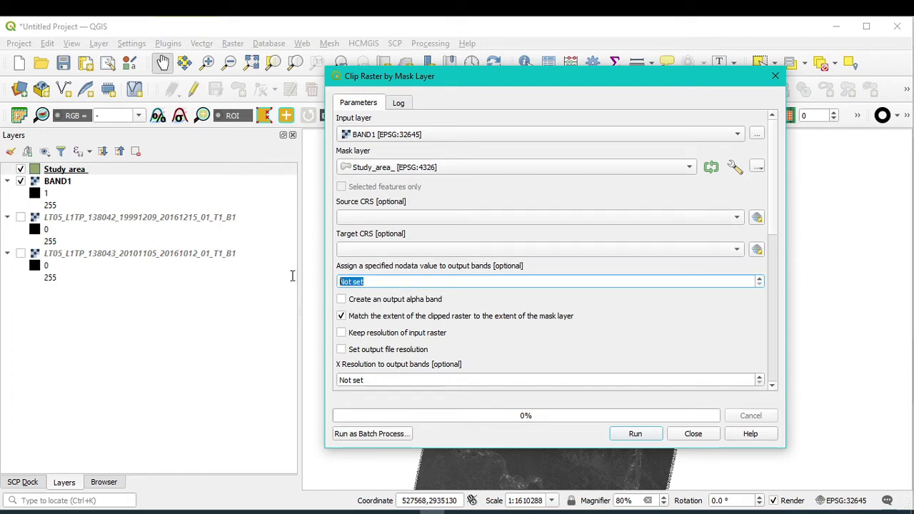
type("0")
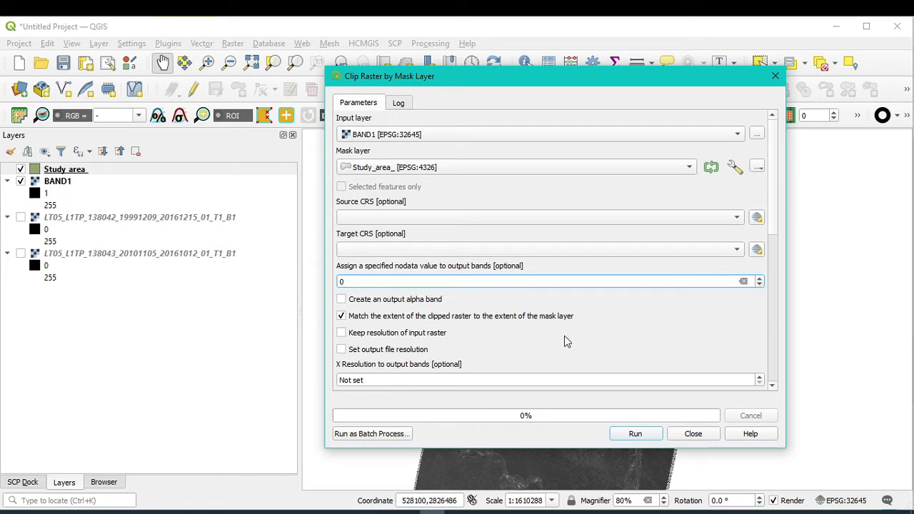
Set the clipped output file to STUDY_BAND1 in TIF format inside the LULC_merge_L5 folder.
scroll(776, 273, "down", 5)
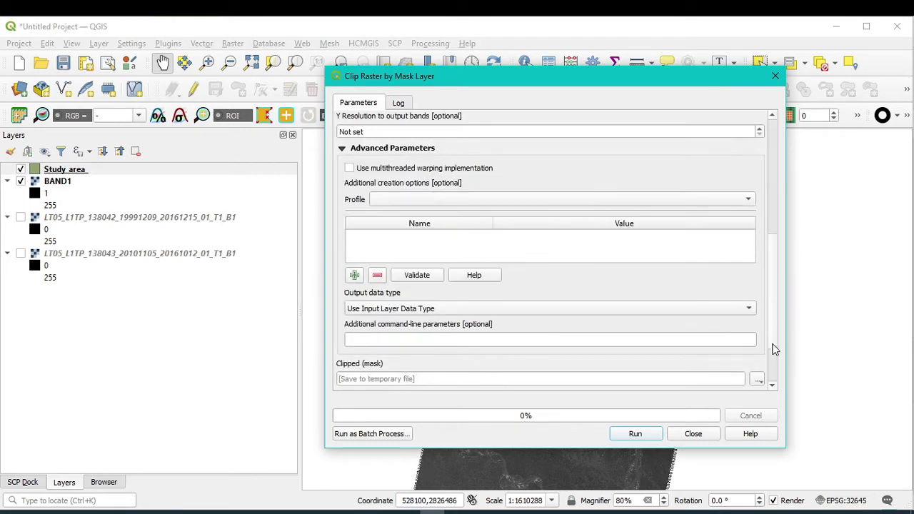
left_click(757, 380)
left_click(785, 406)
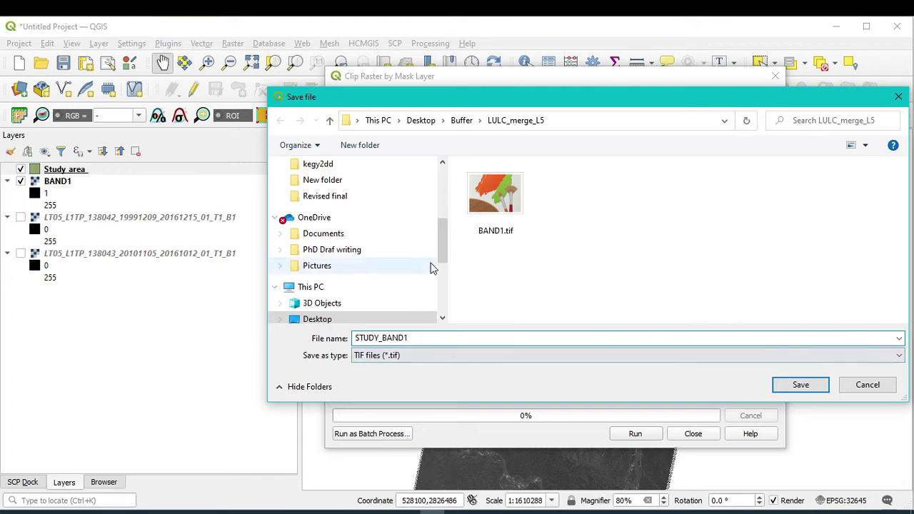
left_click(800, 387)
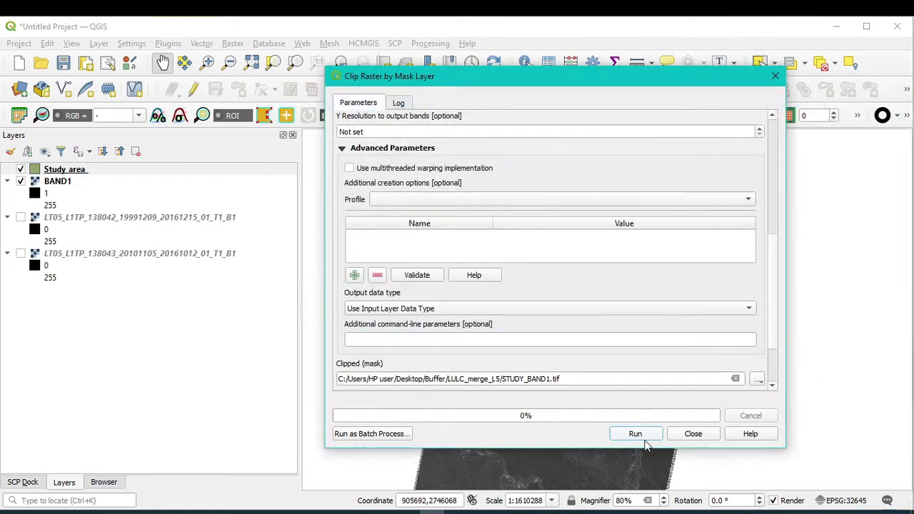
Run the mask clip of BAND1 and close the tool.
left_click(638, 434)
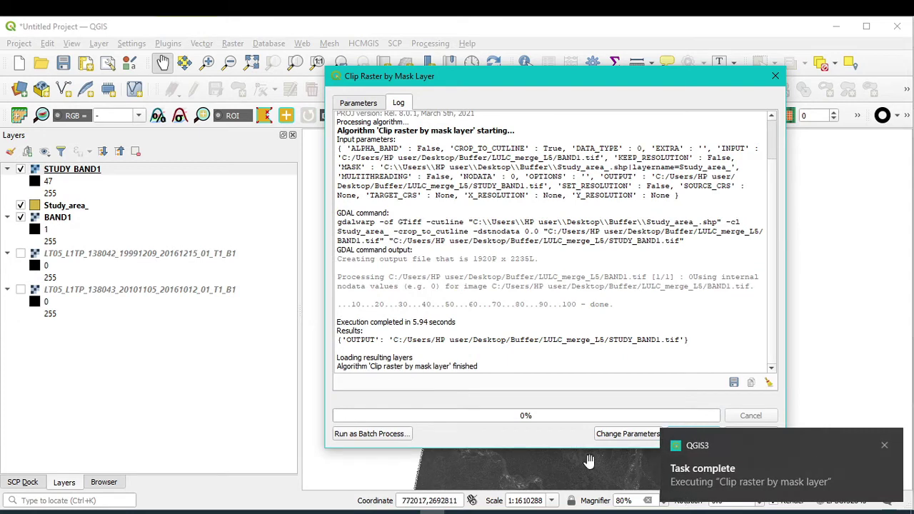
left_click(884, 444)
left_click(692, 434)
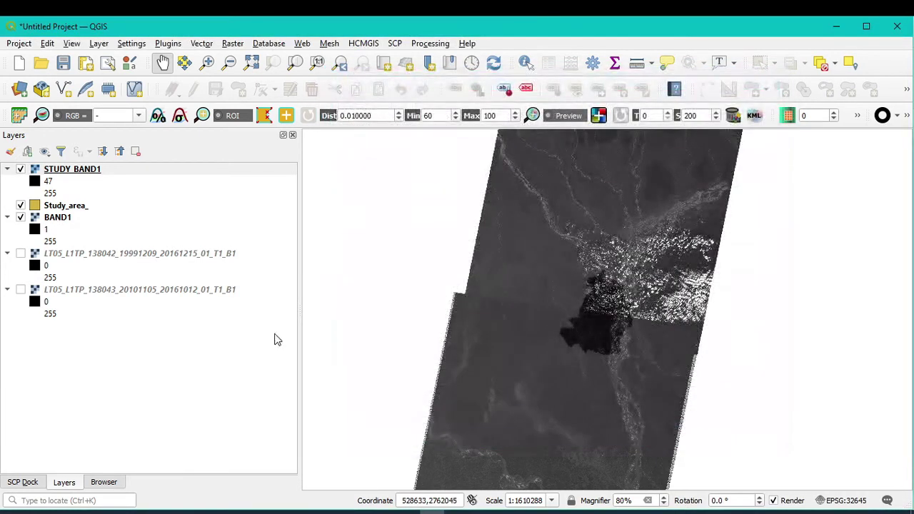
Hide the BAND1 layer and zoom the map to the clipped STUDY_BAND1 layer.
left_click(19, 219)
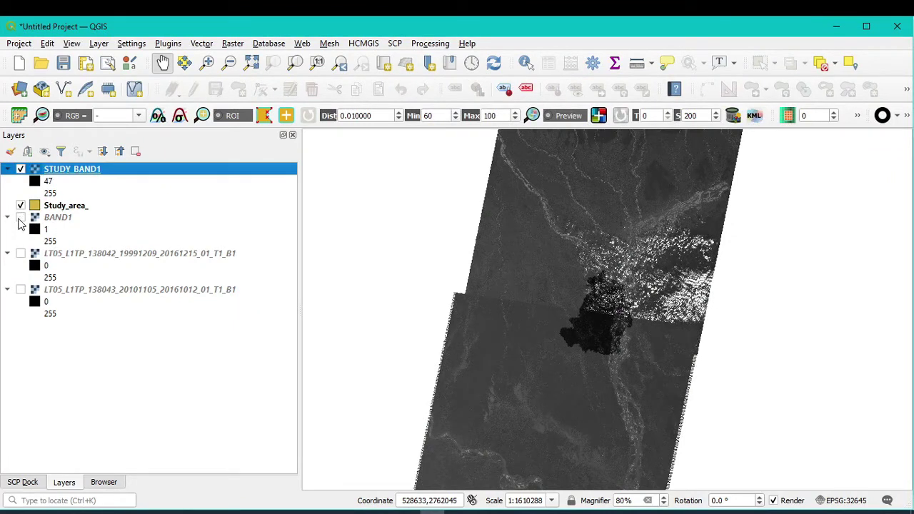
right_click(57, 175)
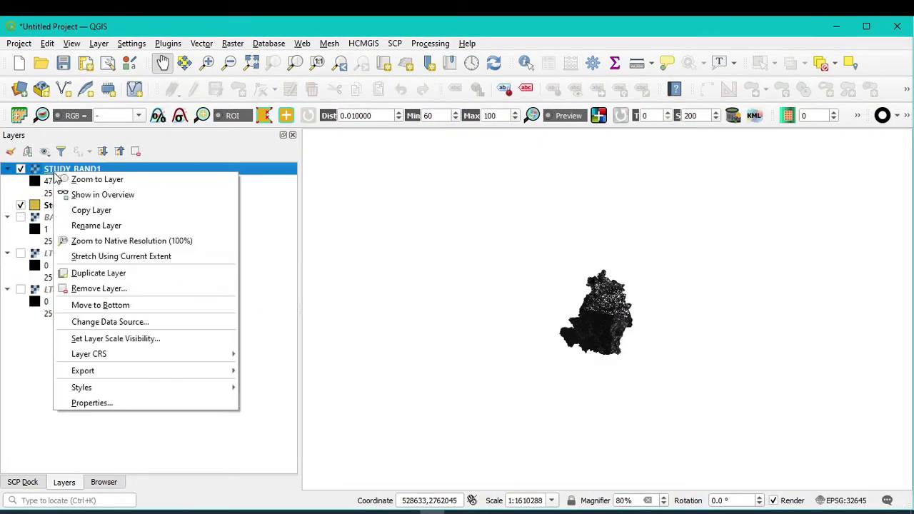
left_click(93, 179)
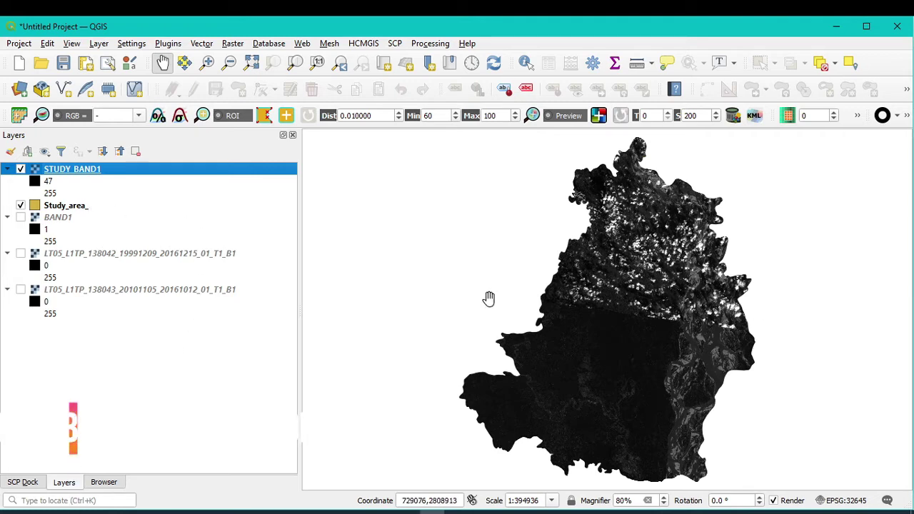
Add the band 2 rasters LT05_L1TP_138042_19991209_20161215_01_T1_B2.TIF and LT05_L1TP_138043_20101105_20161012_01_T1_B2.TIF to the map from their scene folders.
left_click(103, 482)
scroll(104, 306, "up", 4)
scroll(104, 306, "down", 3)
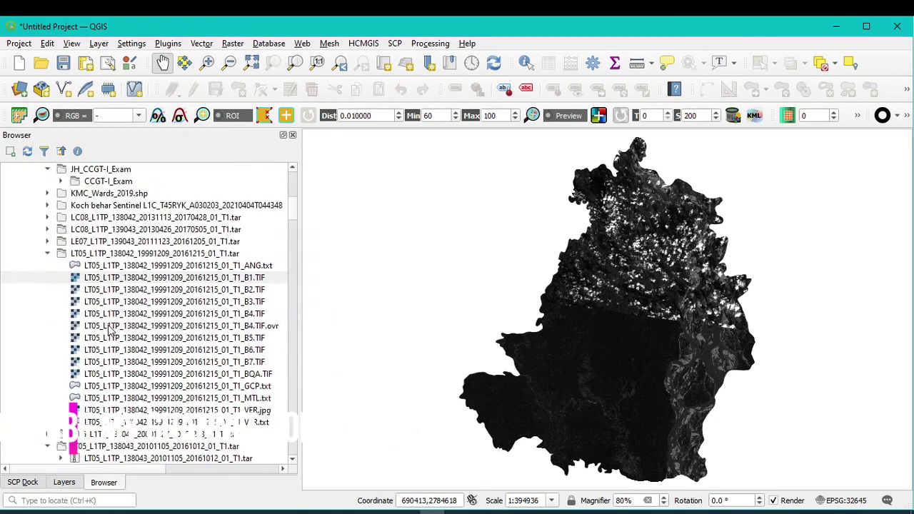
left_click(179, 292)
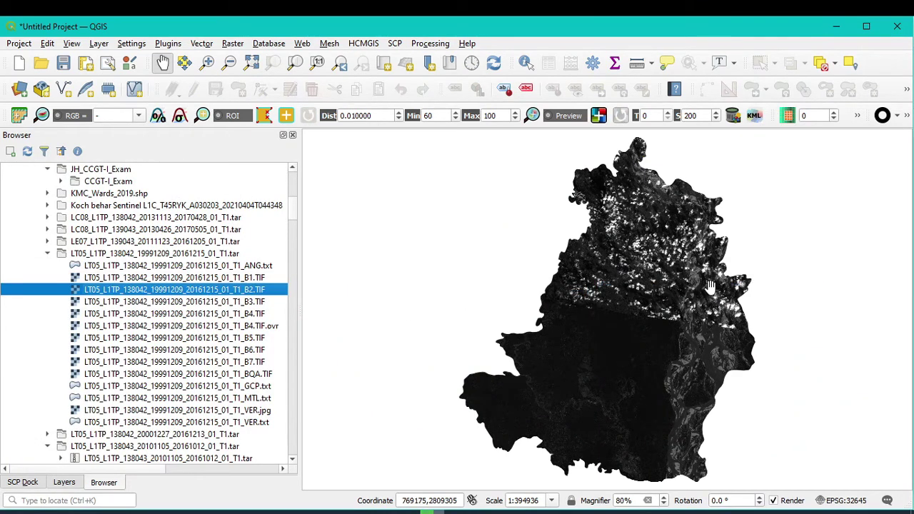
scroll(202, 347, "down", 7)
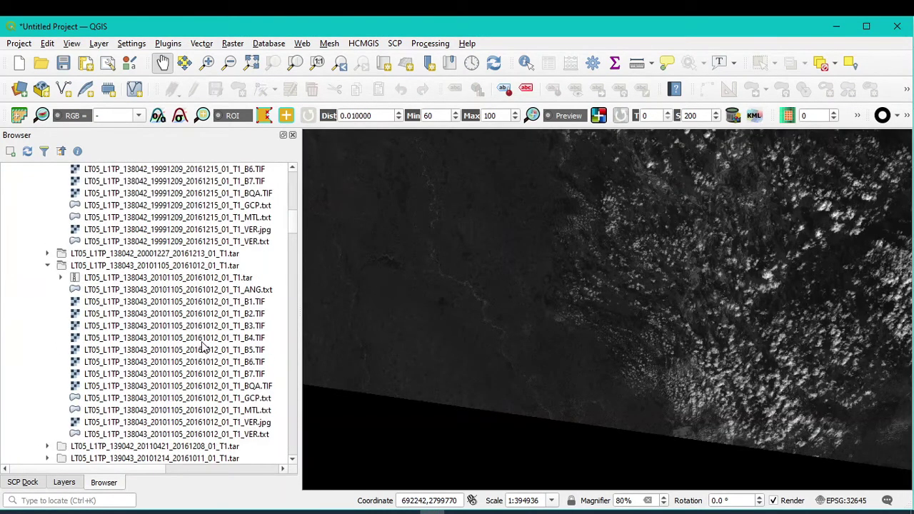
left_click_drag(108, 244, 598, 272)
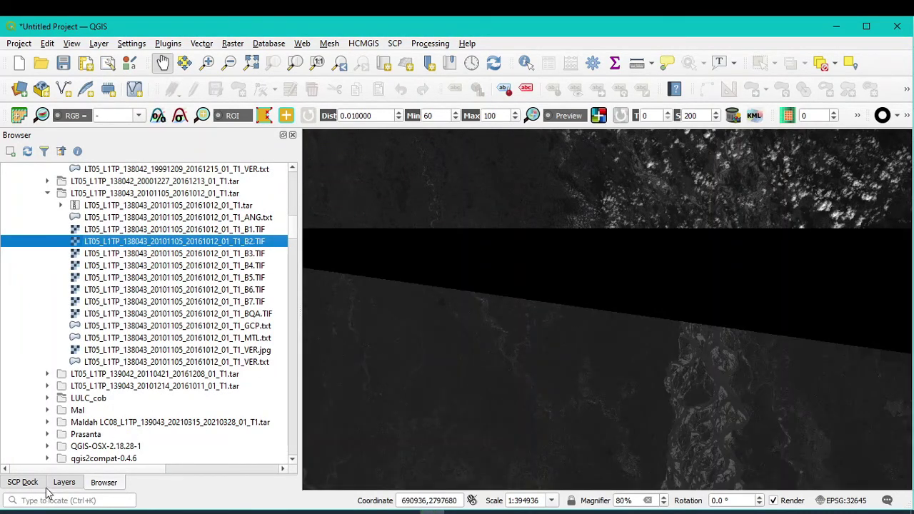
Zoom the map to the Study_area_ layer and hide the STUDY_BAND1 layer.
left_click(63, 483)
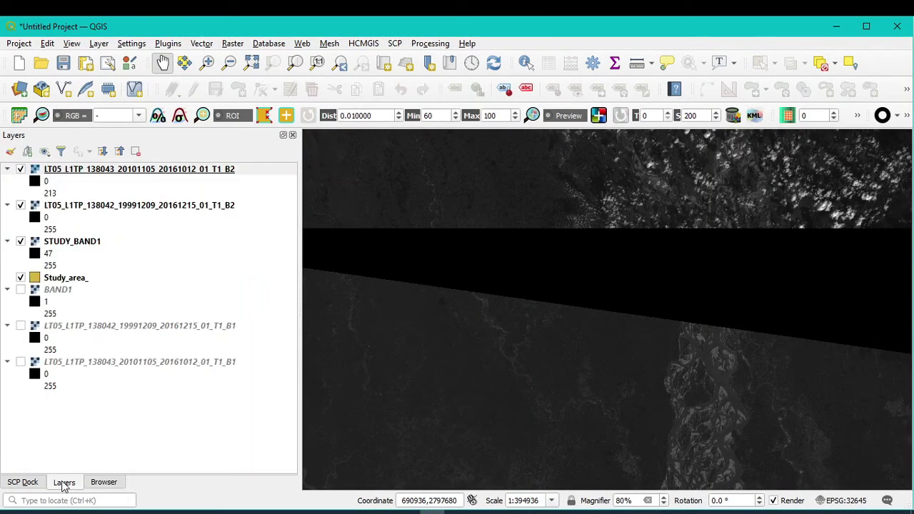
right_click(69, 280)
left_click(137, 24)
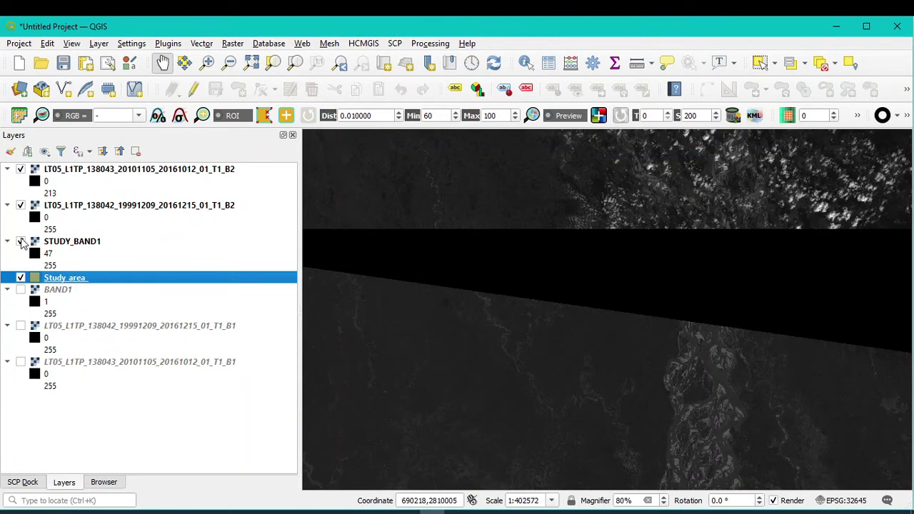
left_click(21, 242)
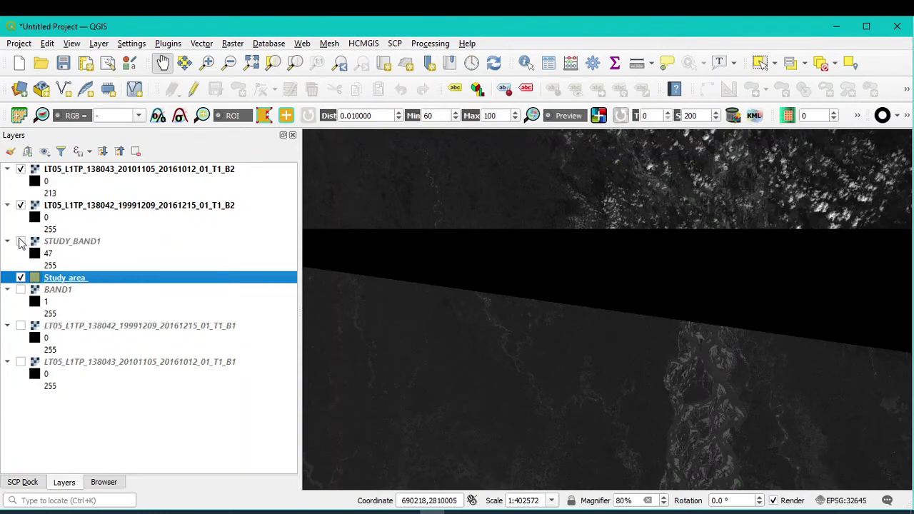
Move the Study_area_ layer above the two LT05 B2 rasters in the layer order.
right_click(69, 284)
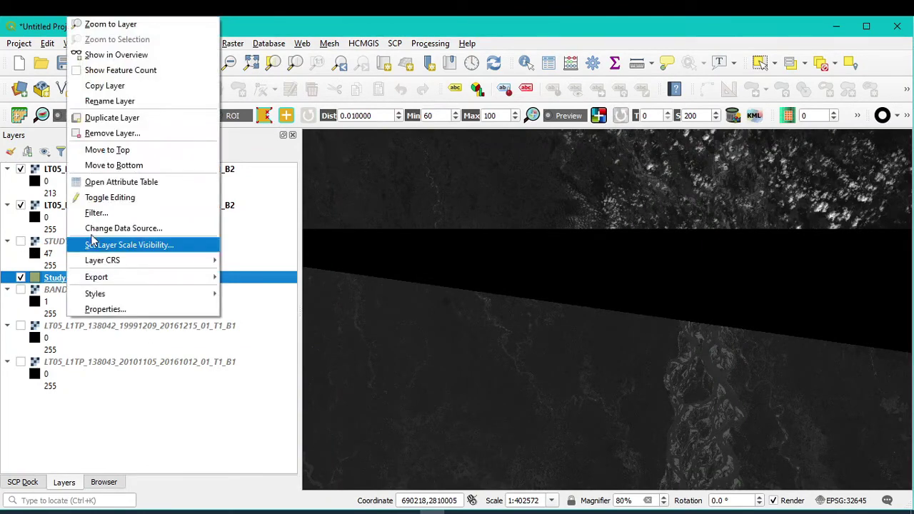
left_click(50, 275)
left_click_drag(54, 277, 81, 168)
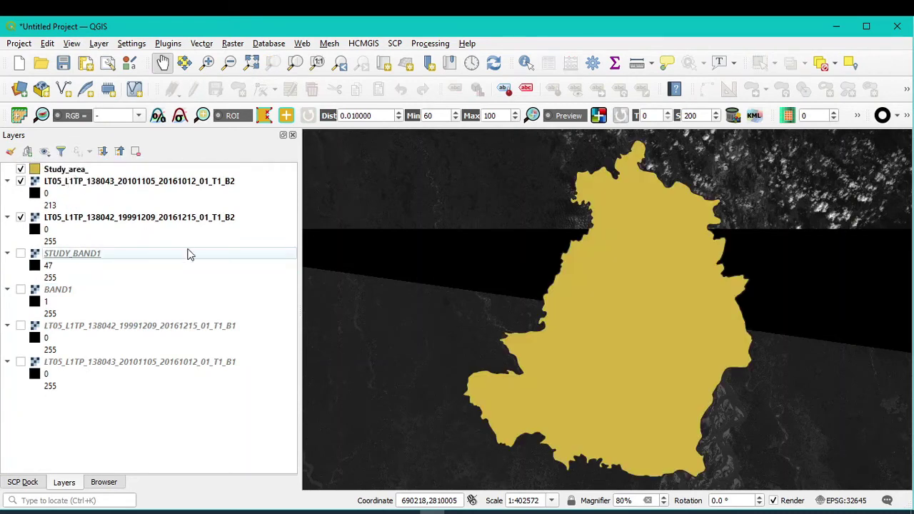
Start a raster Merge with the two LT05 B2 rasters, scenes 138042 and 138043, as input layers.
scroll(616, 408, "down", 2)
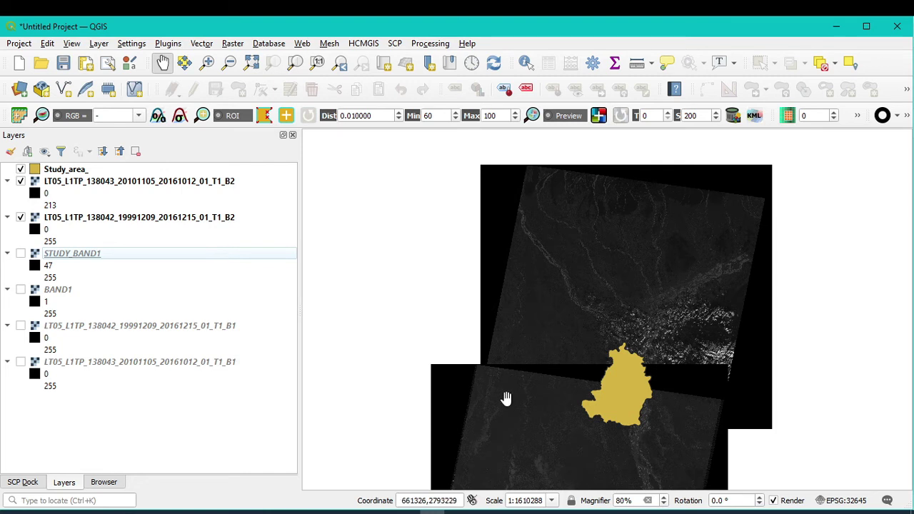
left_click_drag(540, 412, 528, 381)
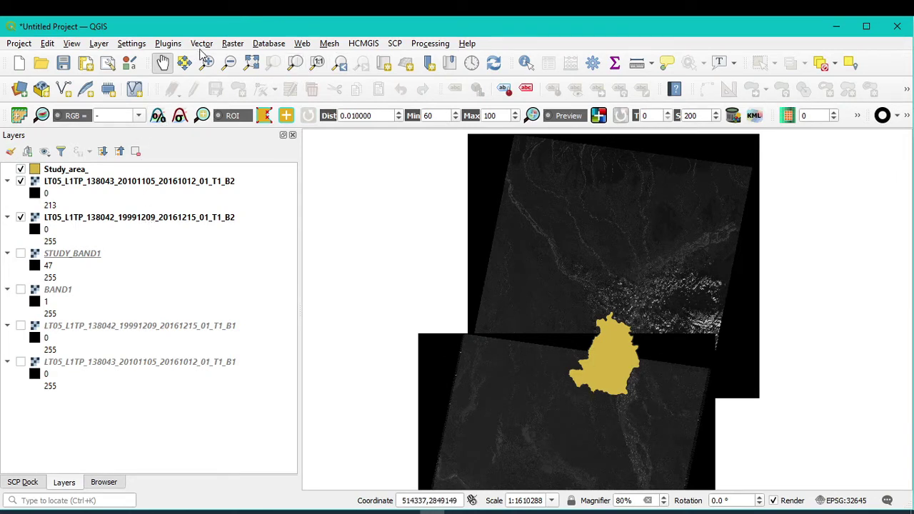
left_click(228, 45)
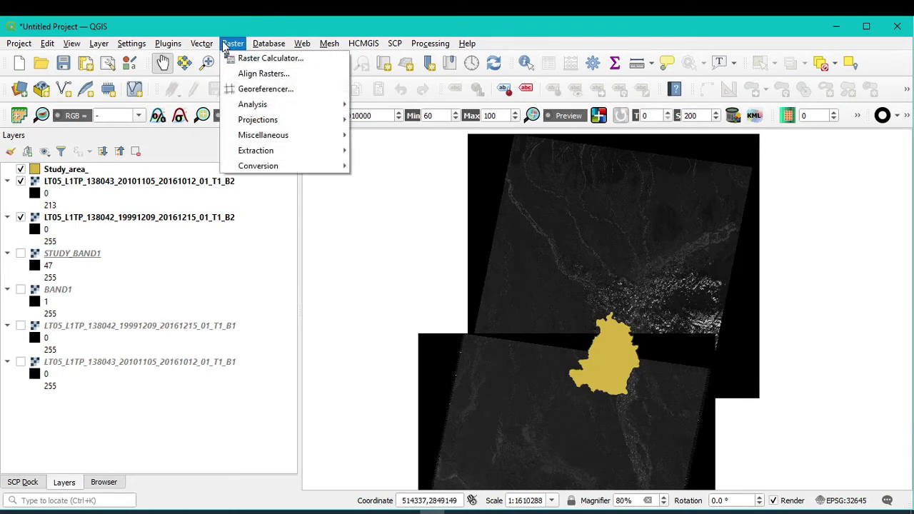
mouse_move(287, 135)
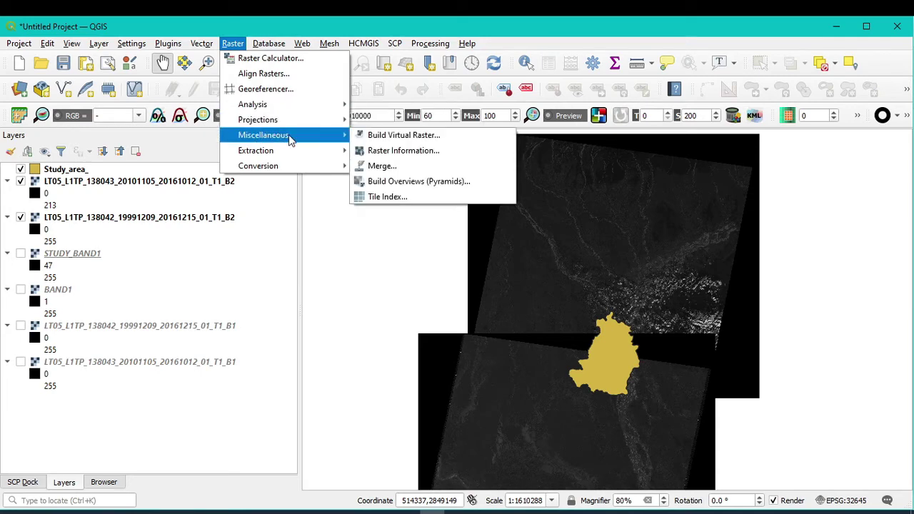
left_click(382, 165)
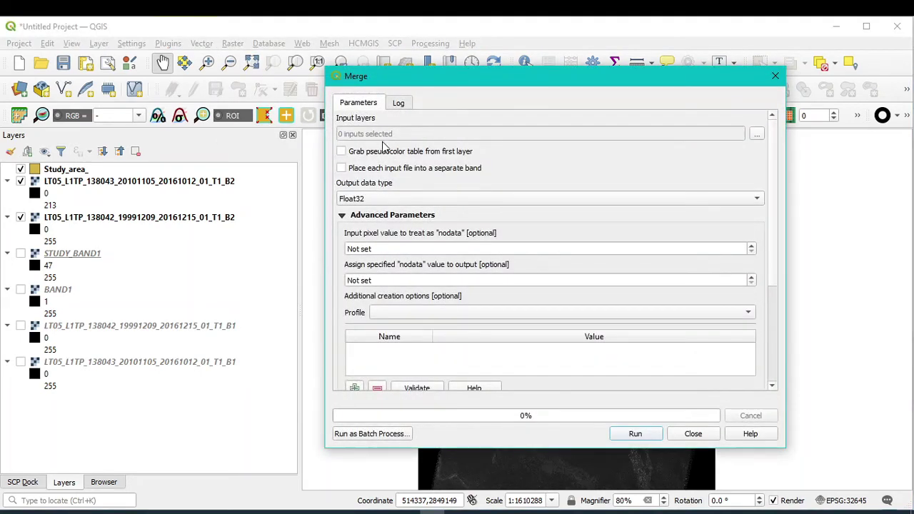
left_click(757, 134)
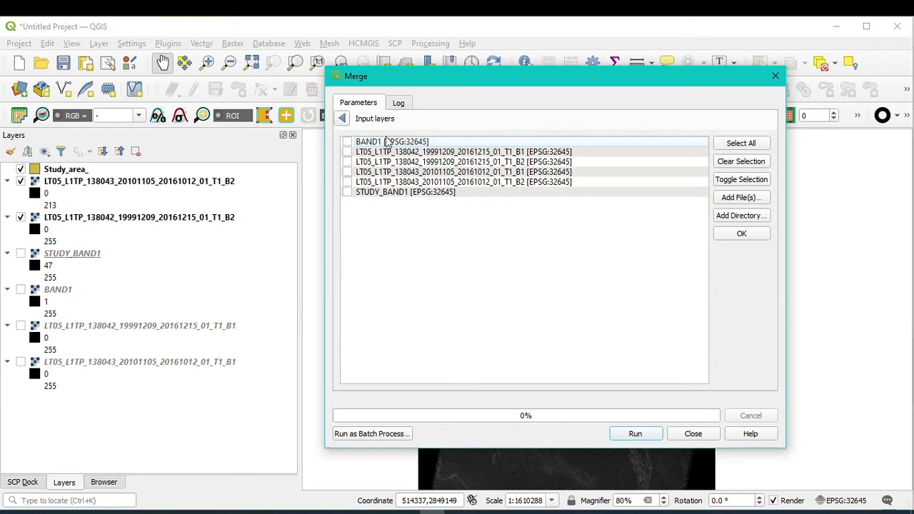
left_click(346, 162)
left_click(742, 235)
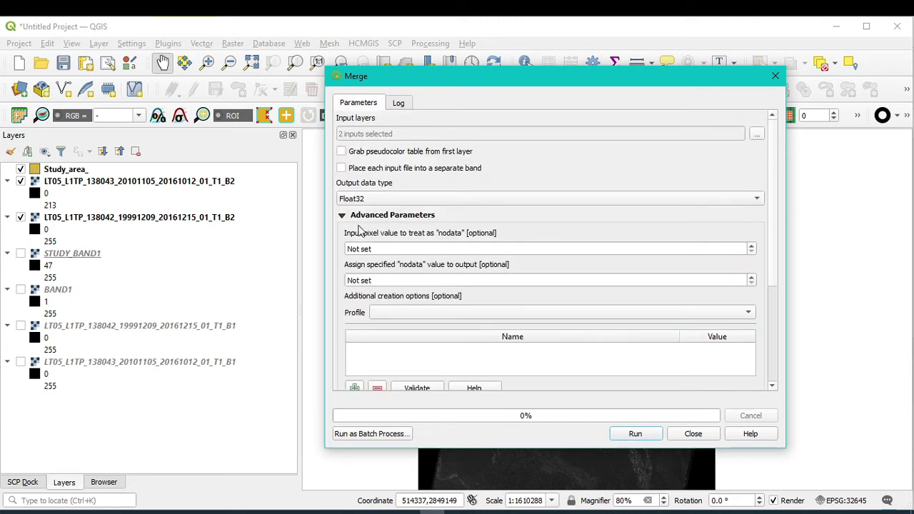
Set both the input nodata pixel value and the output nodata value of the merge to 0.
left_click(376, 250)
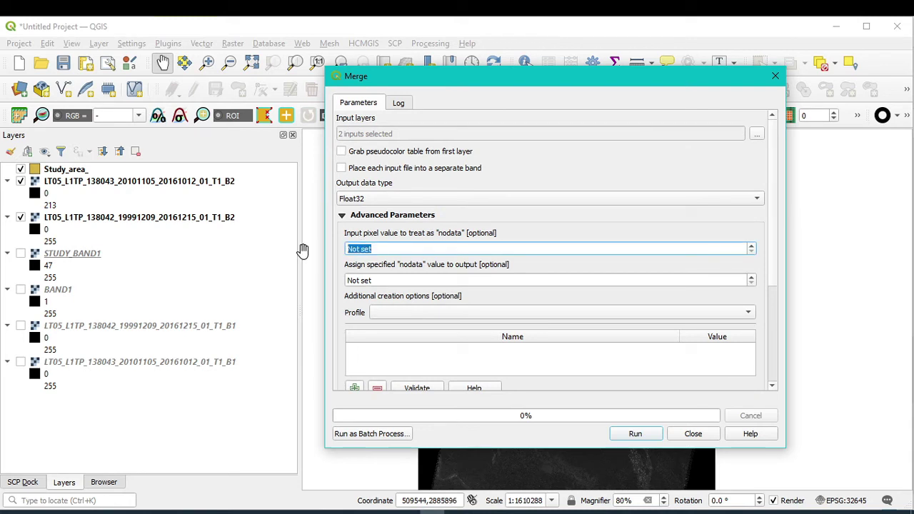
type("0")
left_click(349, 279)
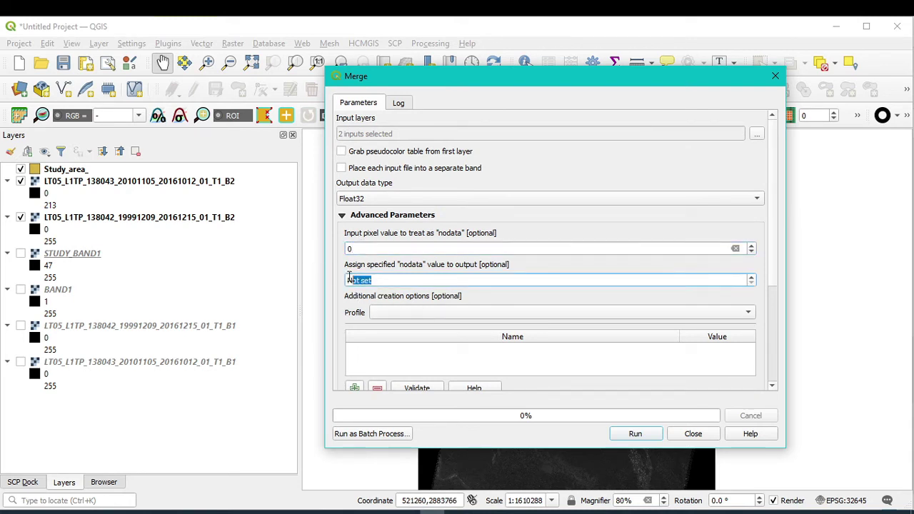
type("0")
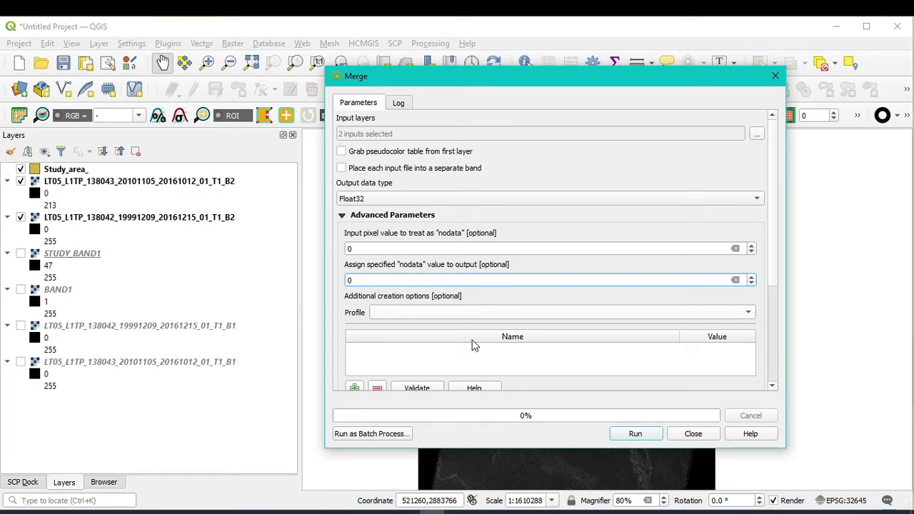
Set the merged output file to BAND2.tif in the LULC_merge_L5 folder and run the merge.
scroll(770, 282, "down", 5)
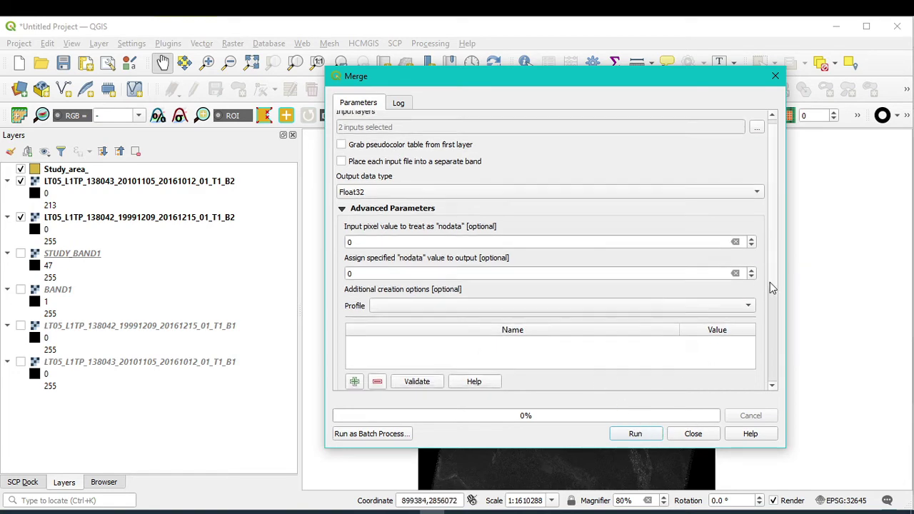
left_click(758, 313)
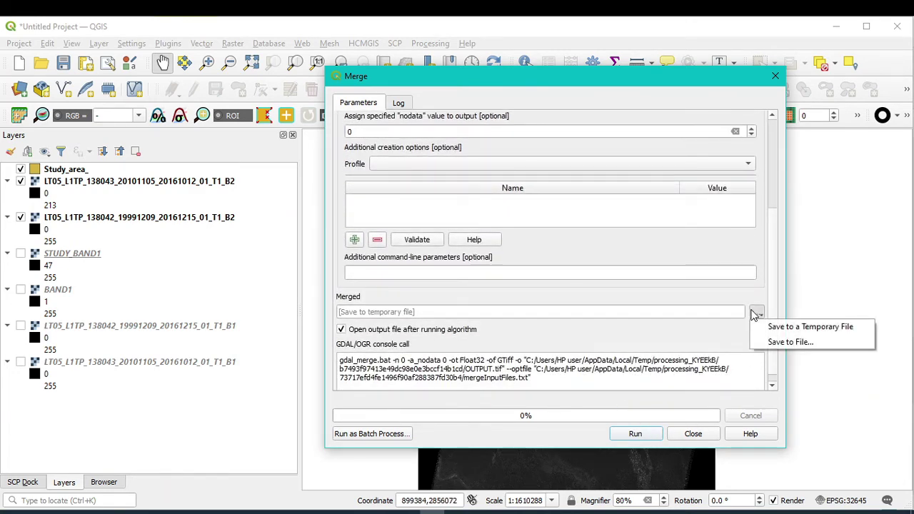
left_click(778, 341)
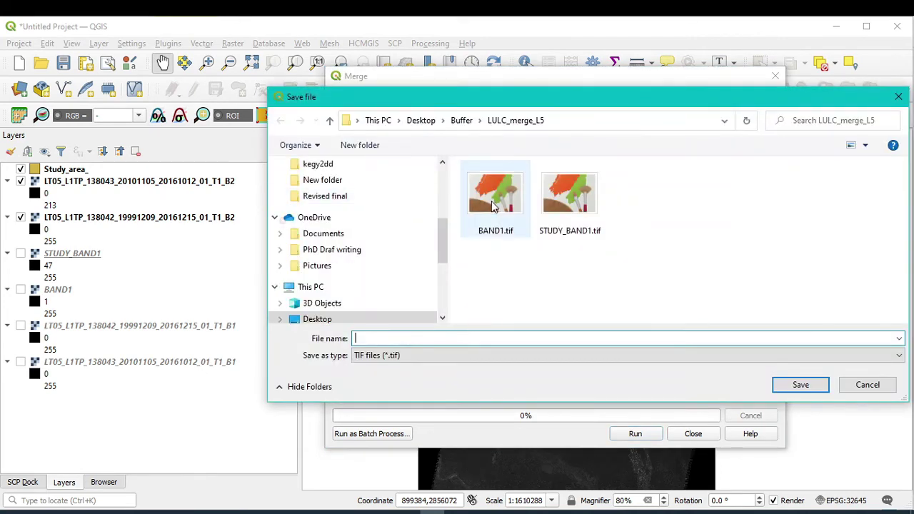
left_click(496, 198)
left_click(381, 339)
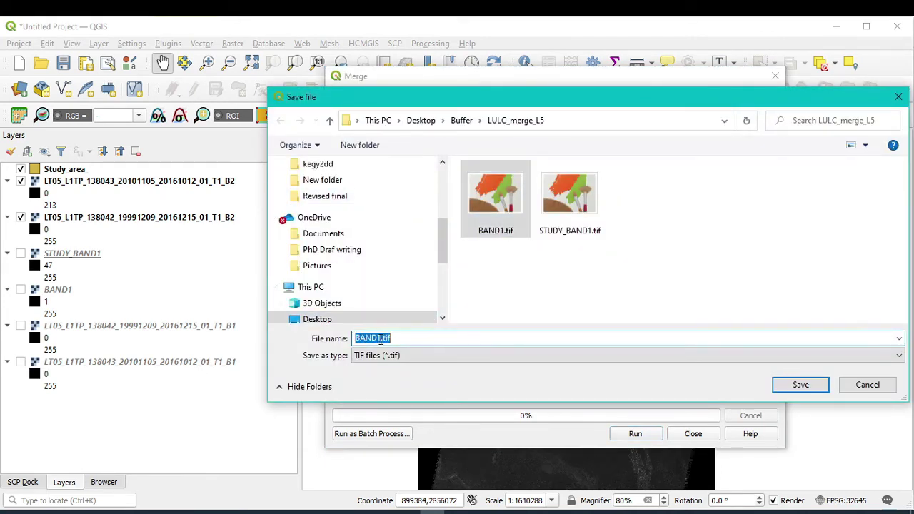
left_click(380, 339)
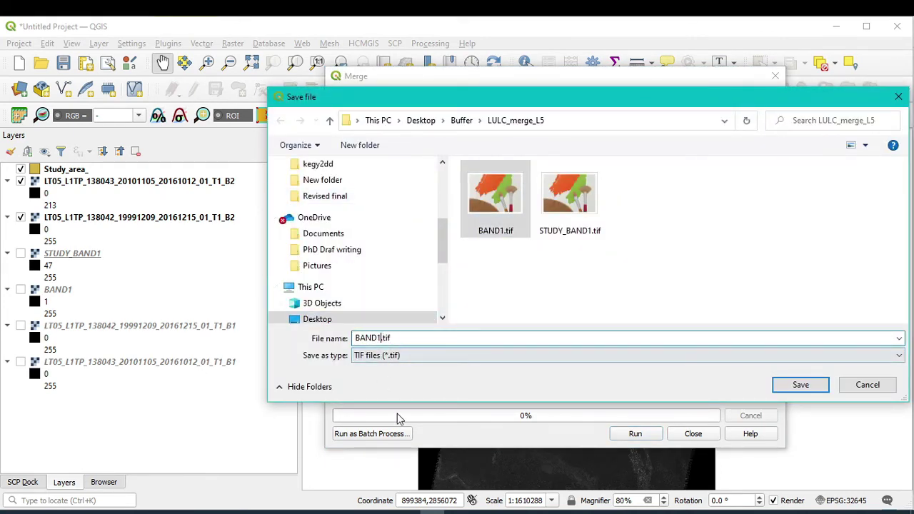
key("BackSpace")
type("2")
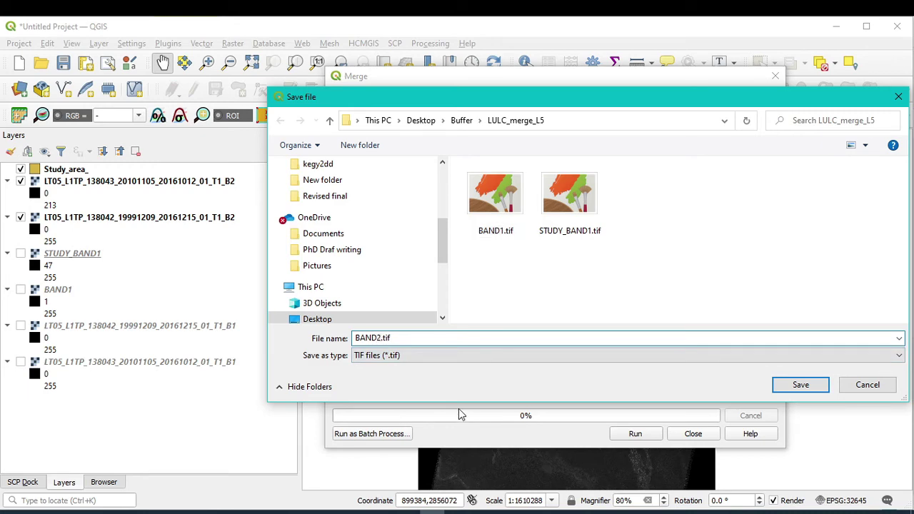
left_click(791, 385)
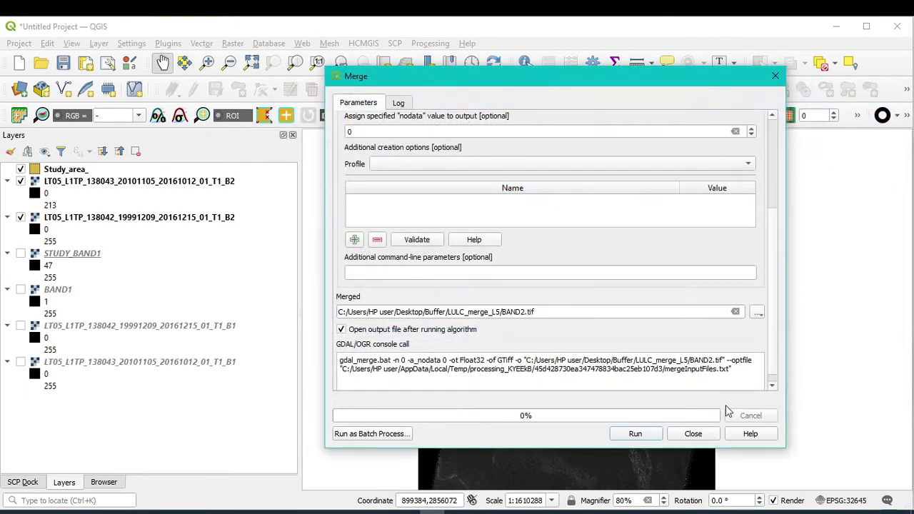
left_click(635, 433)
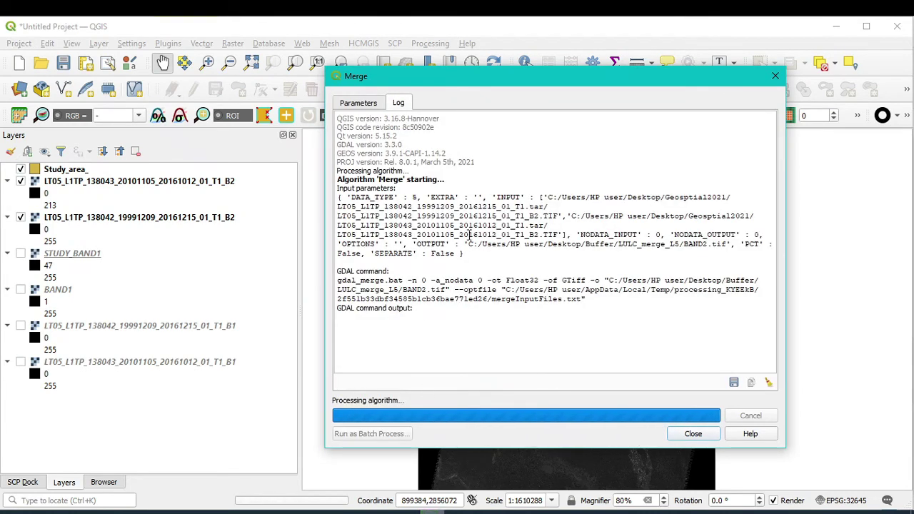
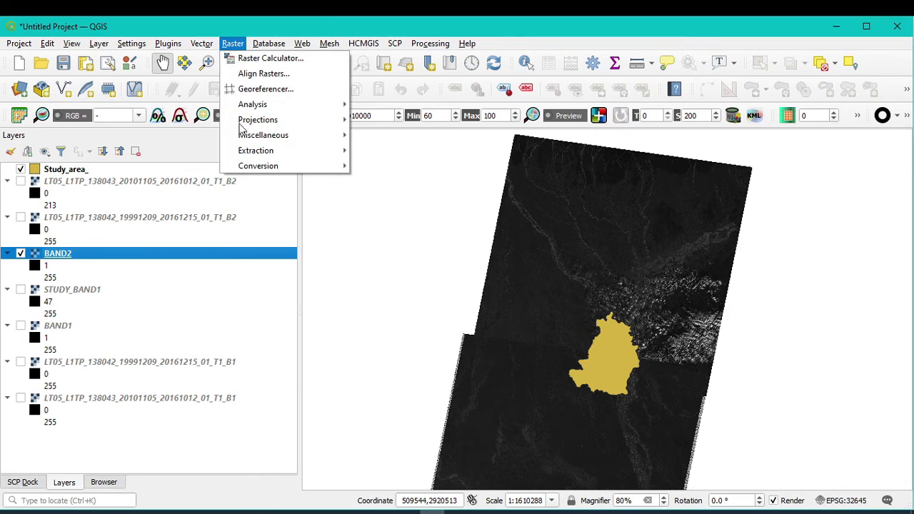
Set up Clip Raster by Mask Layer with BAND2 as input, Study_area_ as mask layer and an output nodata value of 0.
mouse_move(251, 150)
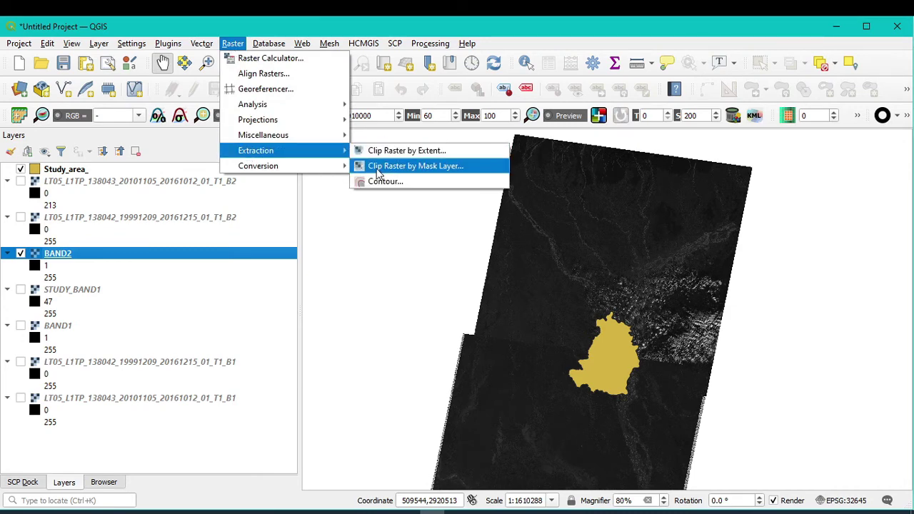
left_click(425, 167)
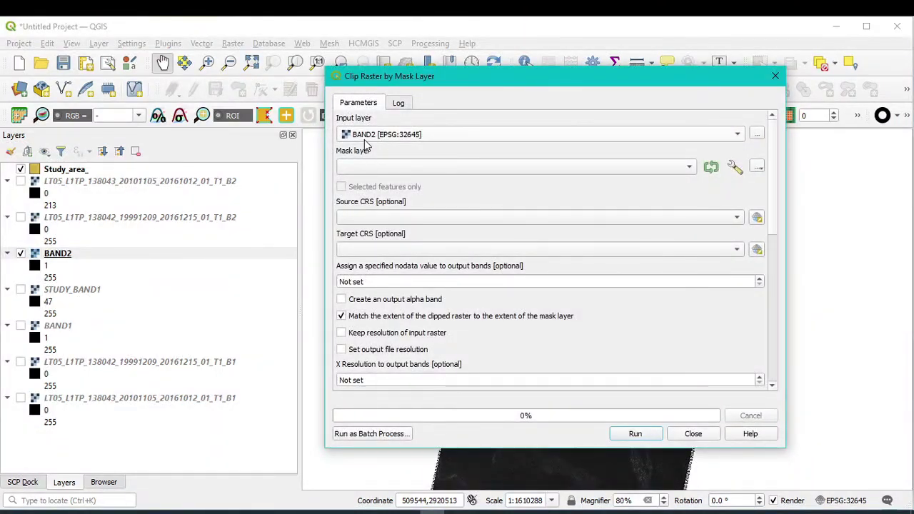
left_click(369, 136)
left_click(380, 135)
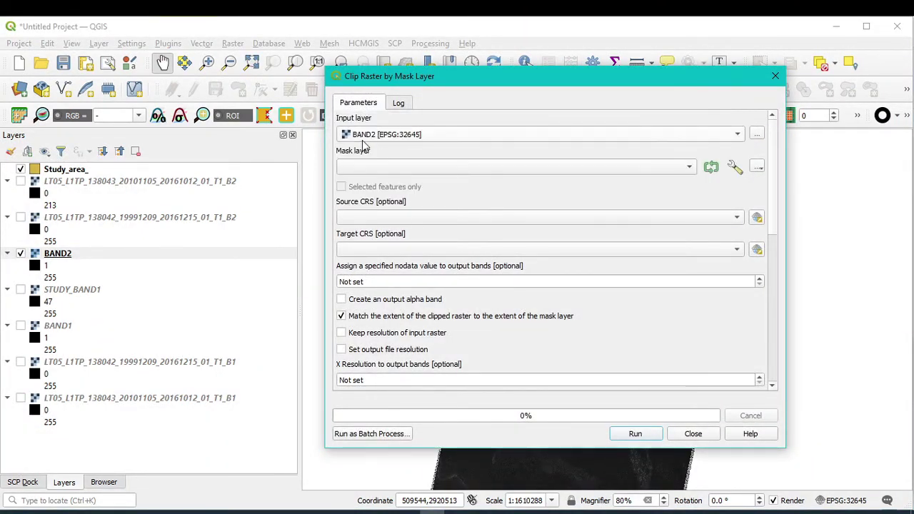
left_click(370, 170)
left_click(370, 169)
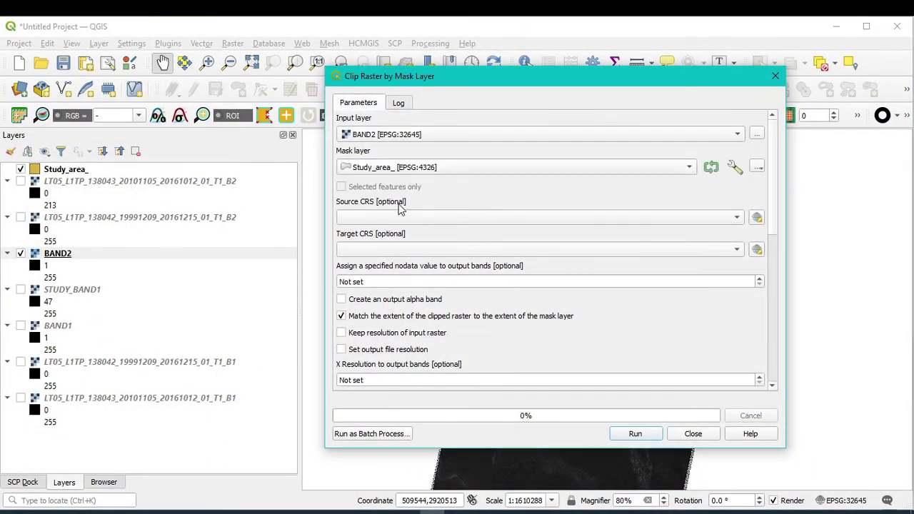
left_click(377, 281)
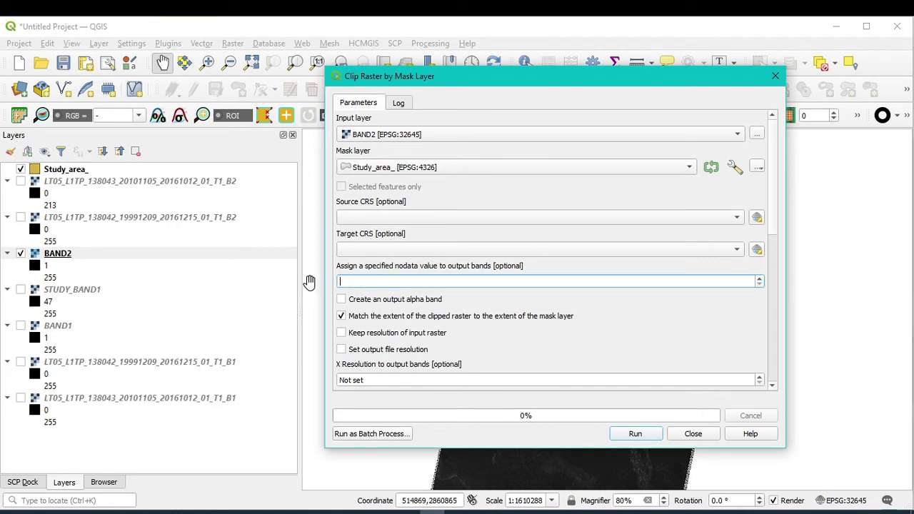
type("0")
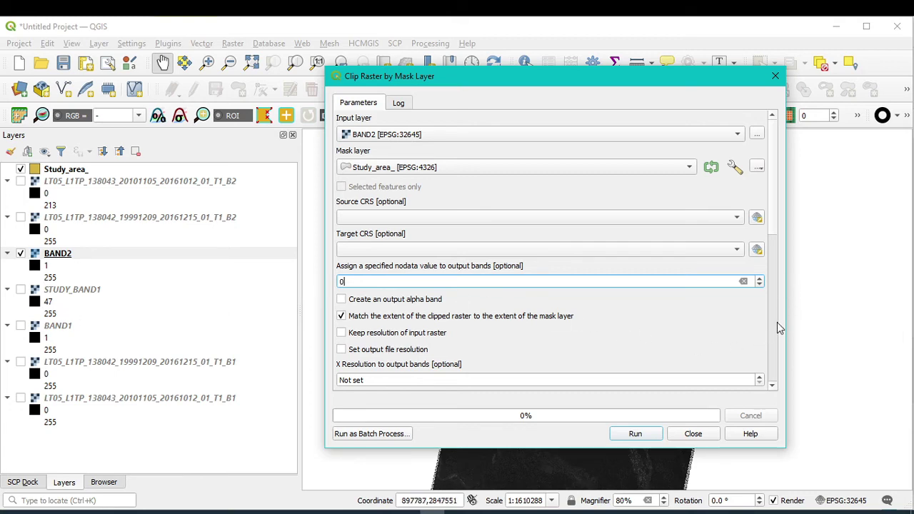
Set the clipped output file to STUDY_BAND2.tif in the LULC_merge_L5 folder and run the clip.
scroll(774, 342, "down", 5)
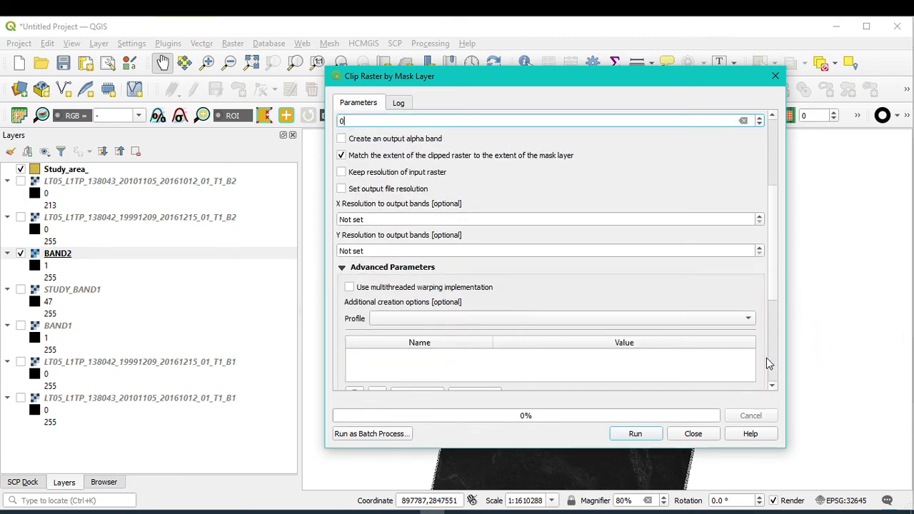
scroll(768, 366, "down", 2)
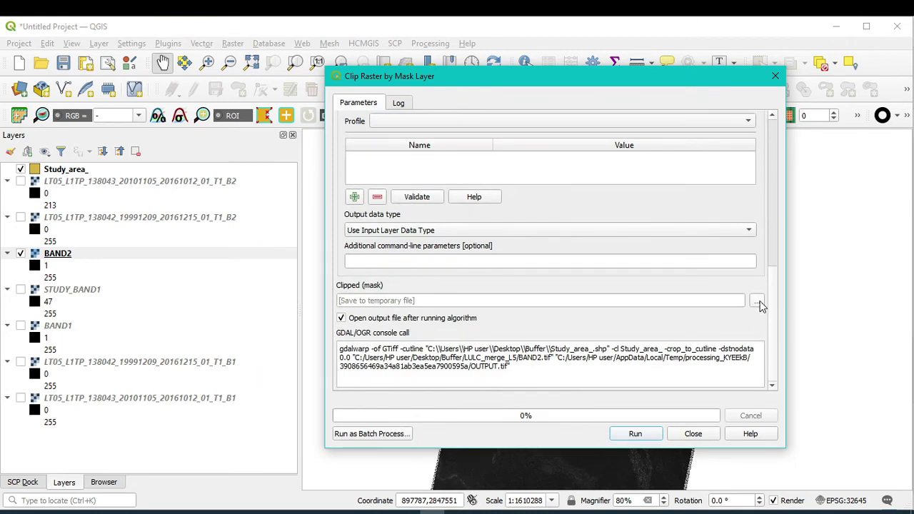
left_click(758, 302)
left_click(784, 331)
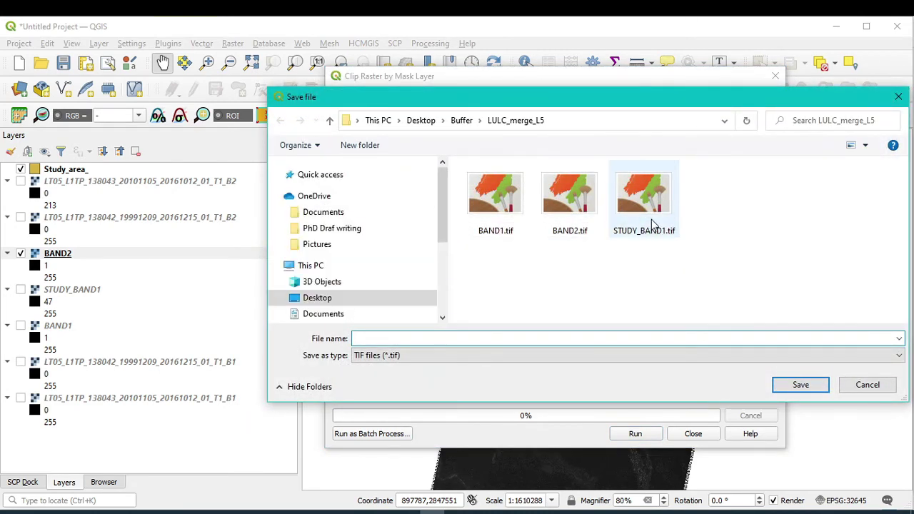
left_click(645, 203)
double_click(407, 339)
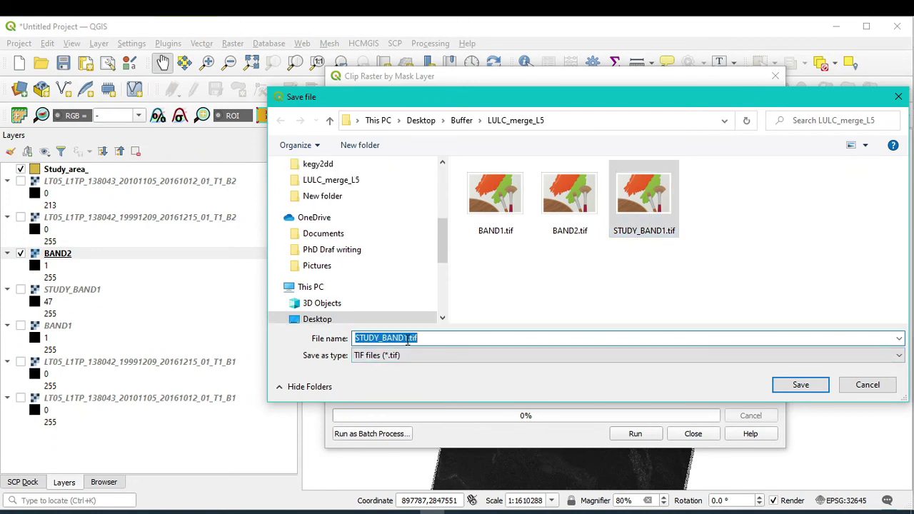
left_click(407, 339)
key("BackSpace")
type("2")
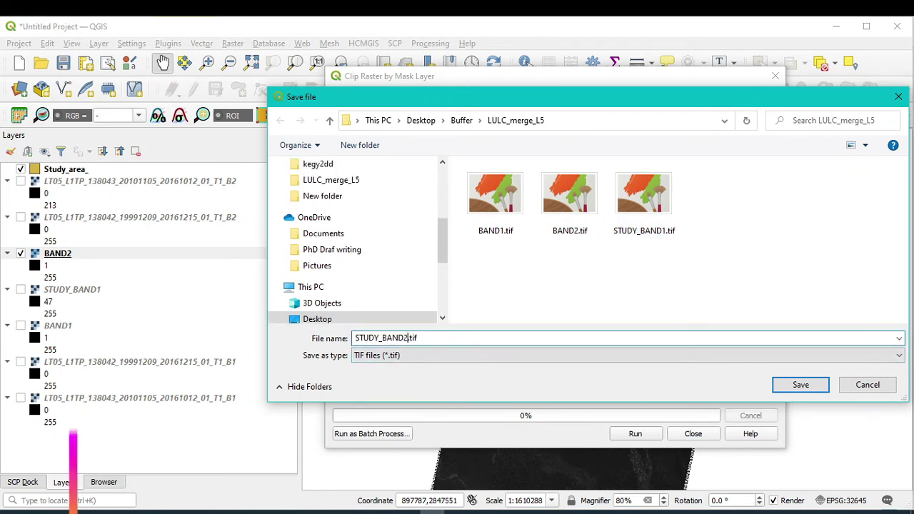
left_click(801, 386)
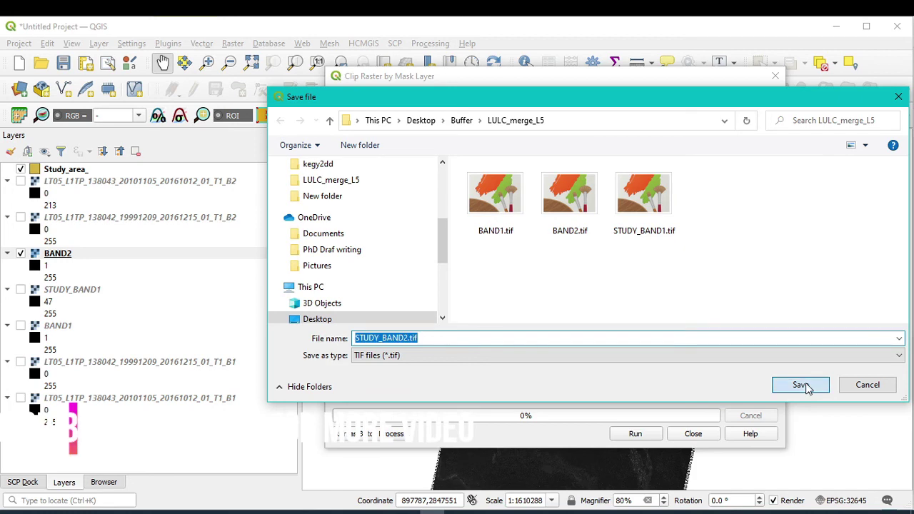
left_click(634, 434)
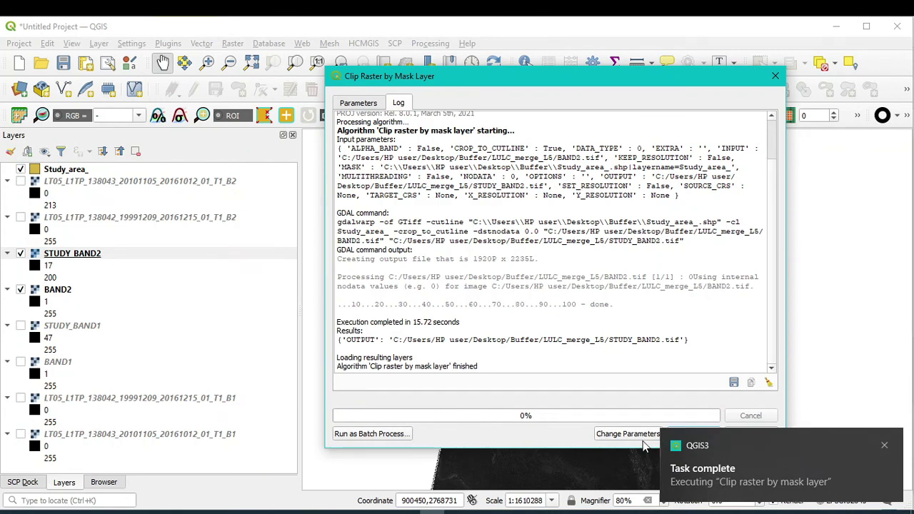
Close the clip tool and hide the merged BAND2 layer.
left_click_drag(621, 79, 568, 45)
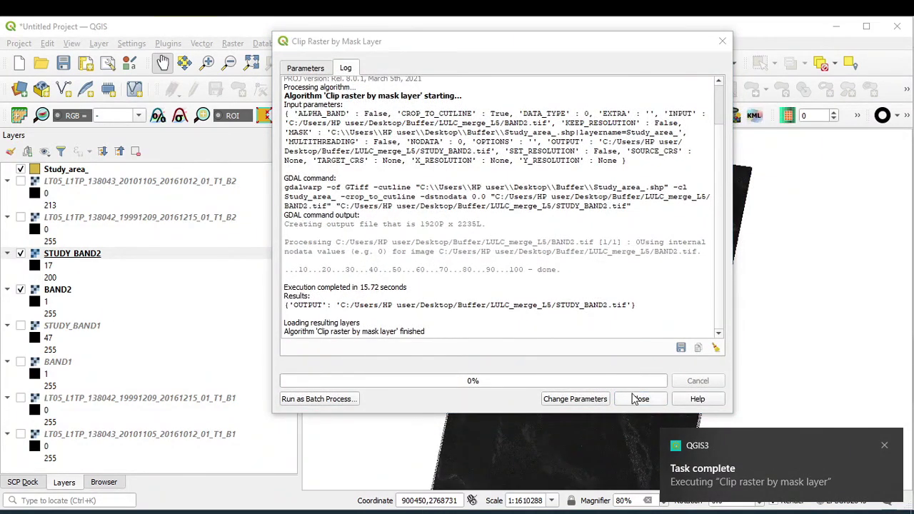
left_click(639, 398)
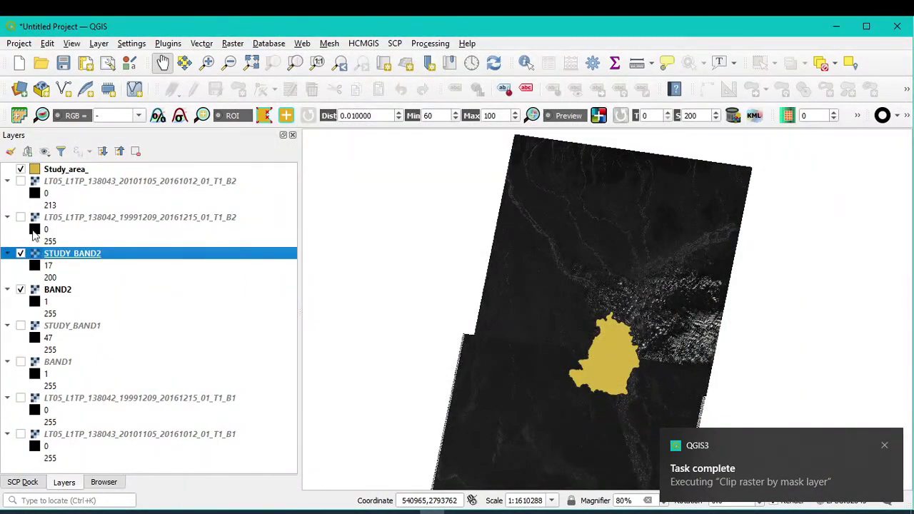
left_click(21, 290)
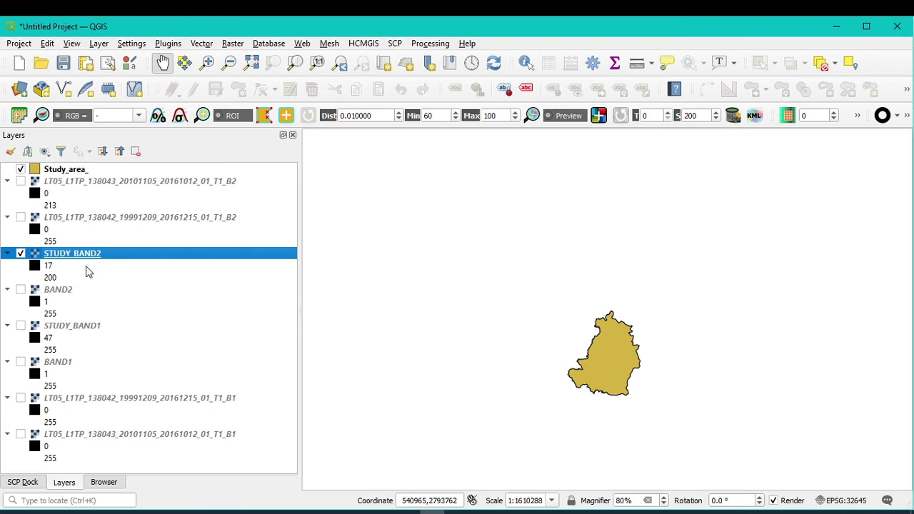
Hide the Study_area_ layer and zoom the map to the extent of the clipped STUDY_BAND2 raster.
left_click(20, 170)
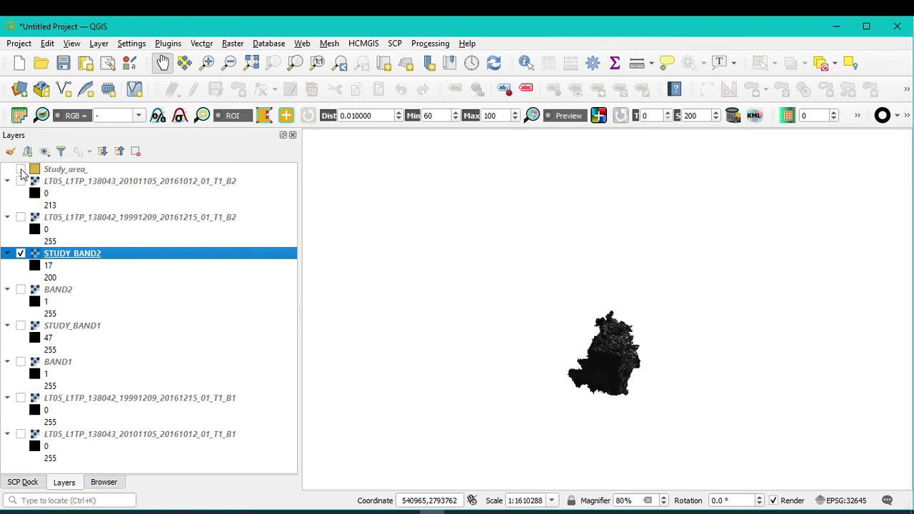
right_click(79, 262)
left_click(115, 265)
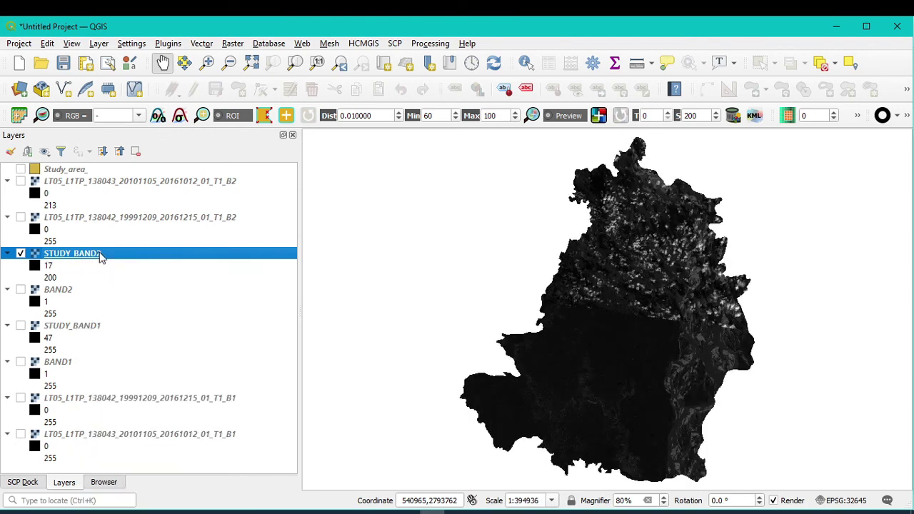
Move STUDY_BAND1 directly above STUDY_BAND2 in the layer order and remove the four original LT05 B1 and B2 scene layers from the project.
left_click_drag(74, 329, 107, 254)
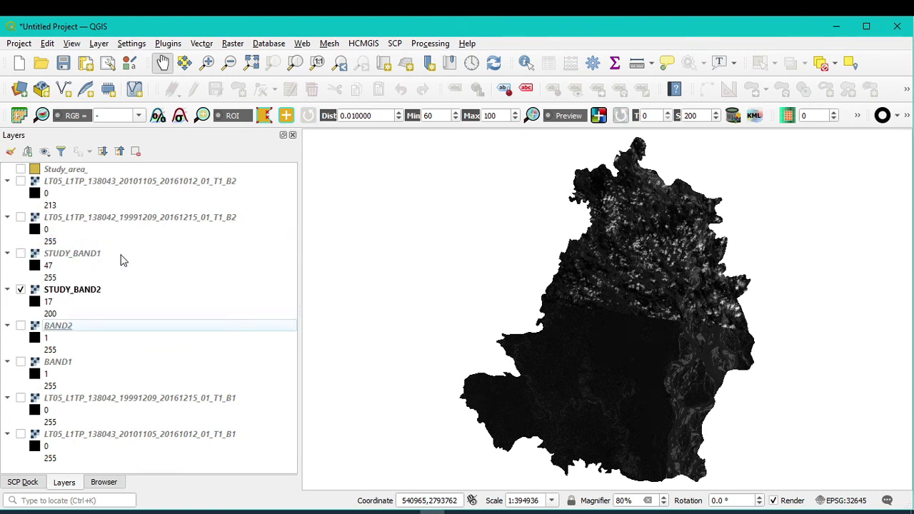
left_click(66, 185)
left_click(101, 222)
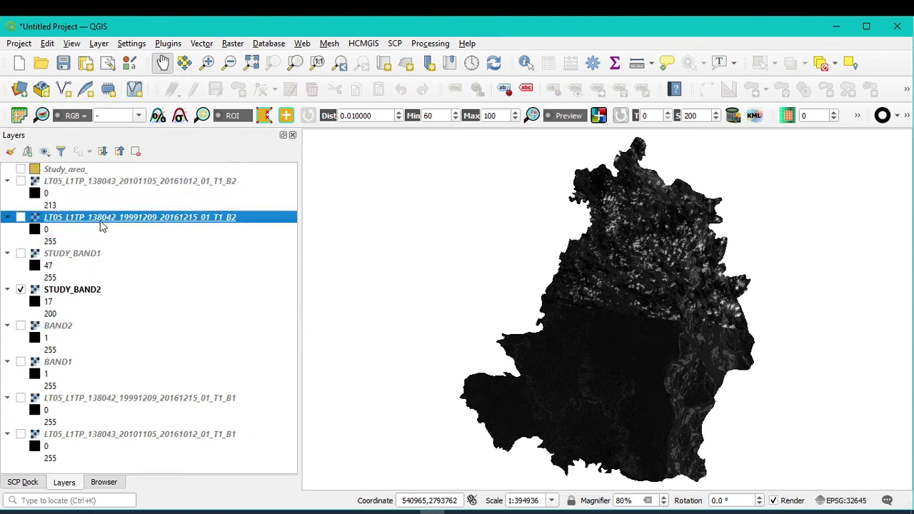
left_click(140, 181)
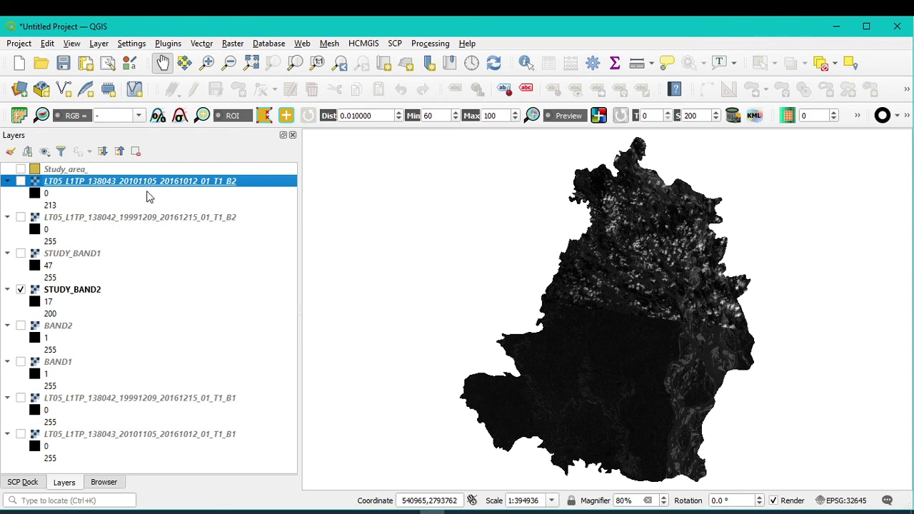
left_click(159, 218, "ctrl")
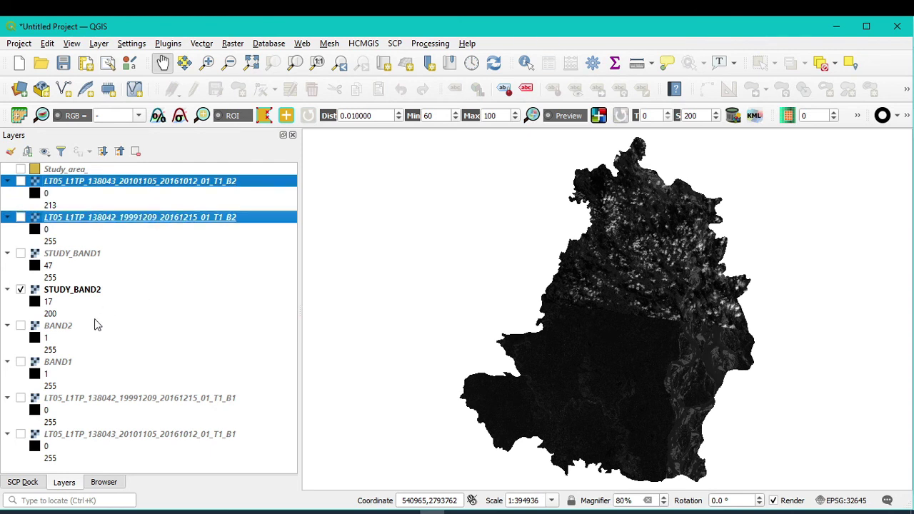
left_click(77, 398, "ctrl")
left_click(107, 436, "ctrl")
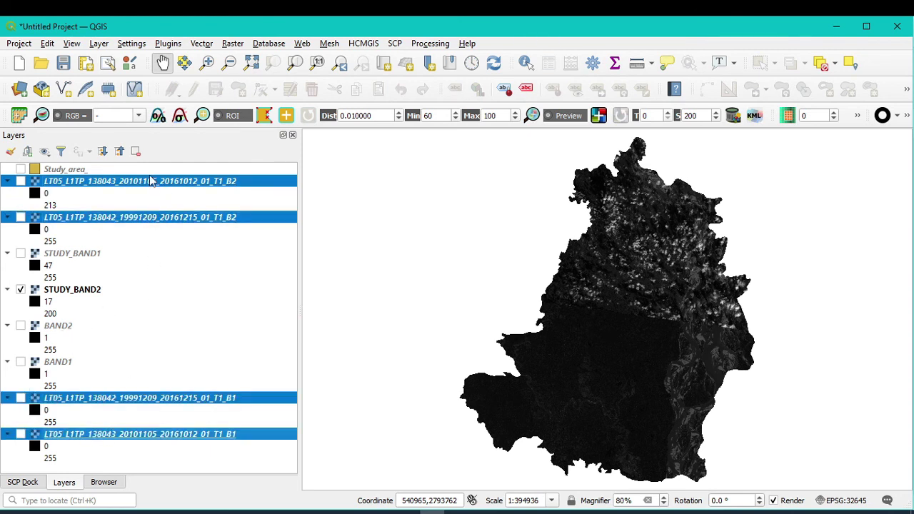
left_click(135, 151)
left_click(435, 285)
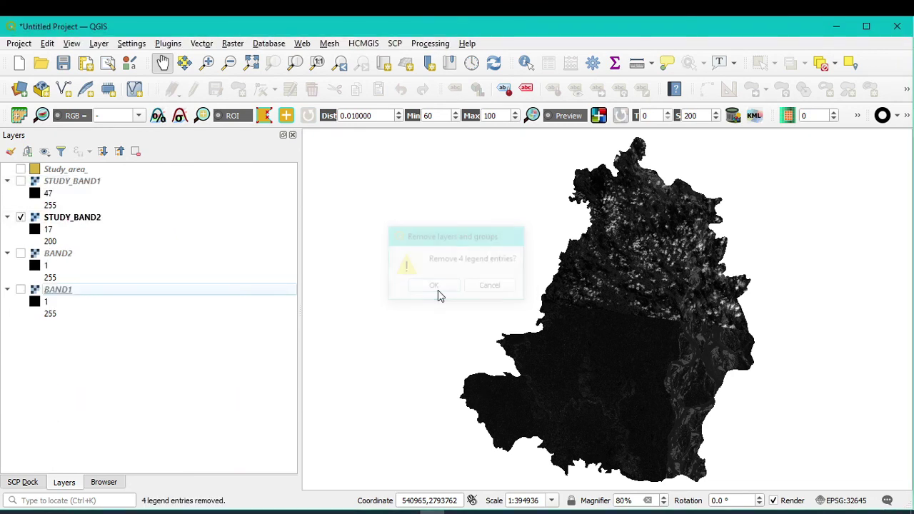
Check the merged BAND2 and the clipped rasters by toggling their visibility, leaving only STUDY_BAND1 and STUDY_BAND2 shown.
left_click(21, 254)
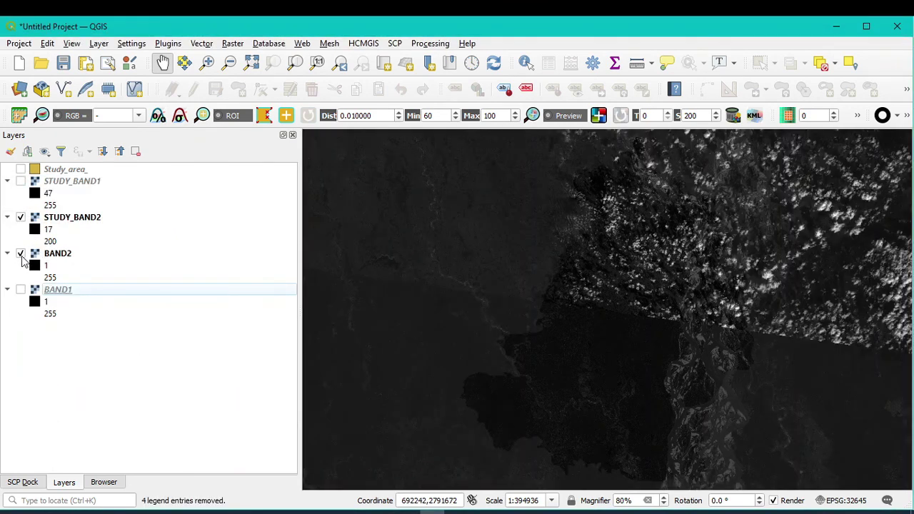
left_click(21, 254)
left_click(20, 181)
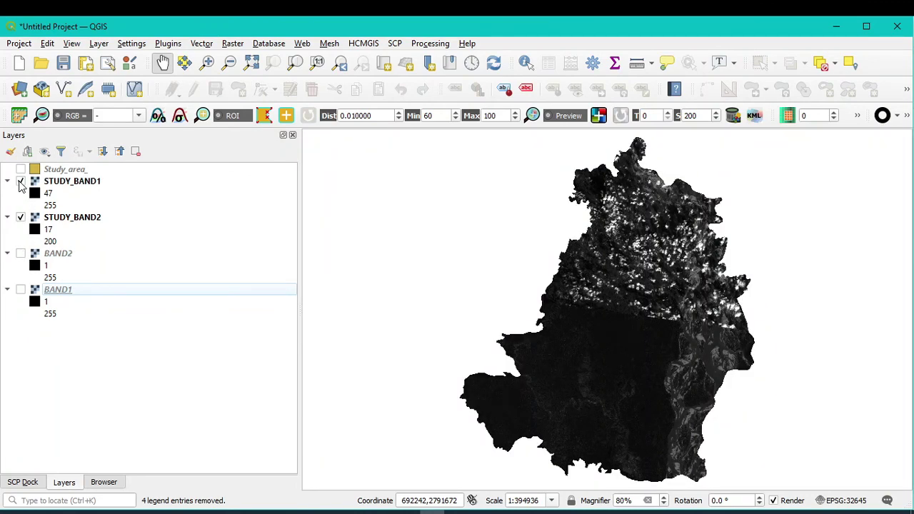
left_click(21, 217)
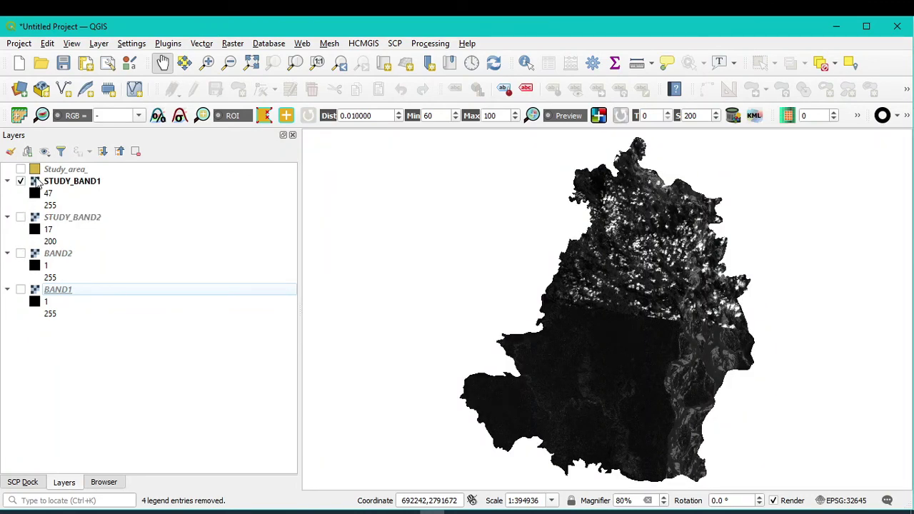
left_click(20, 181)
left_click(20, 181)
left_click(21, 217)
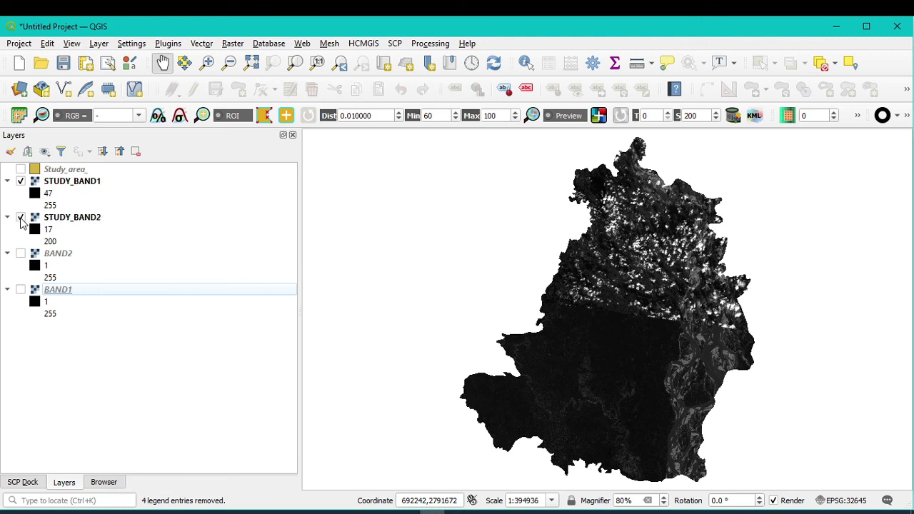